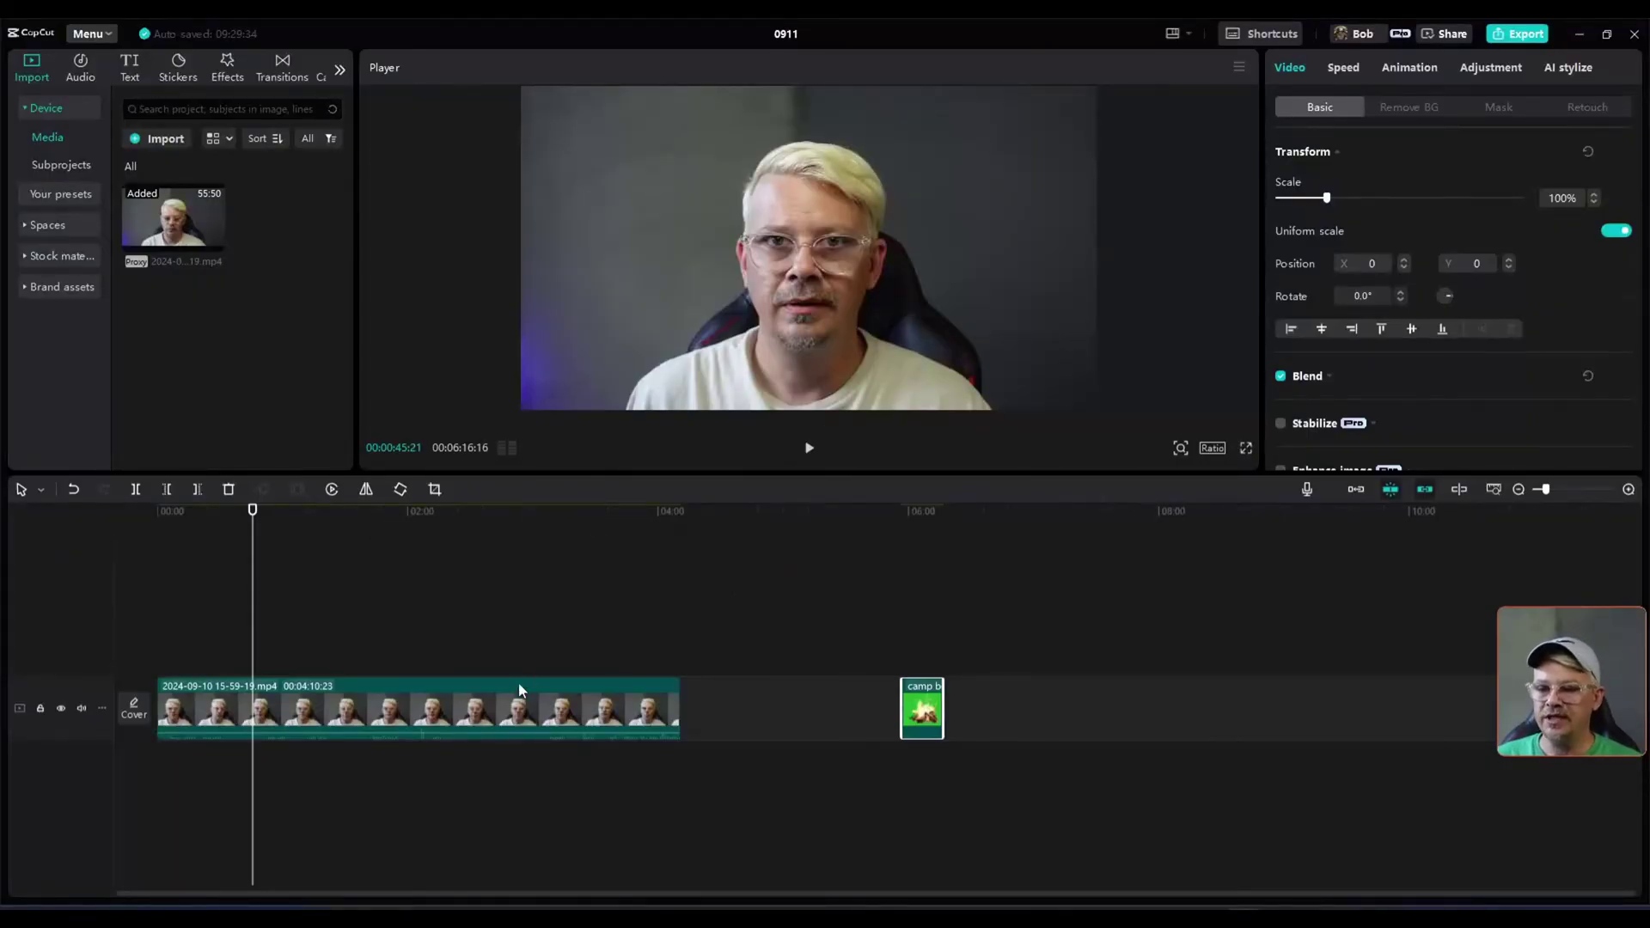
Park the playhead in the empty gap near 05:21, just before the campfire clip.
{"action": "left_click", "coordinate": [440, 708]}
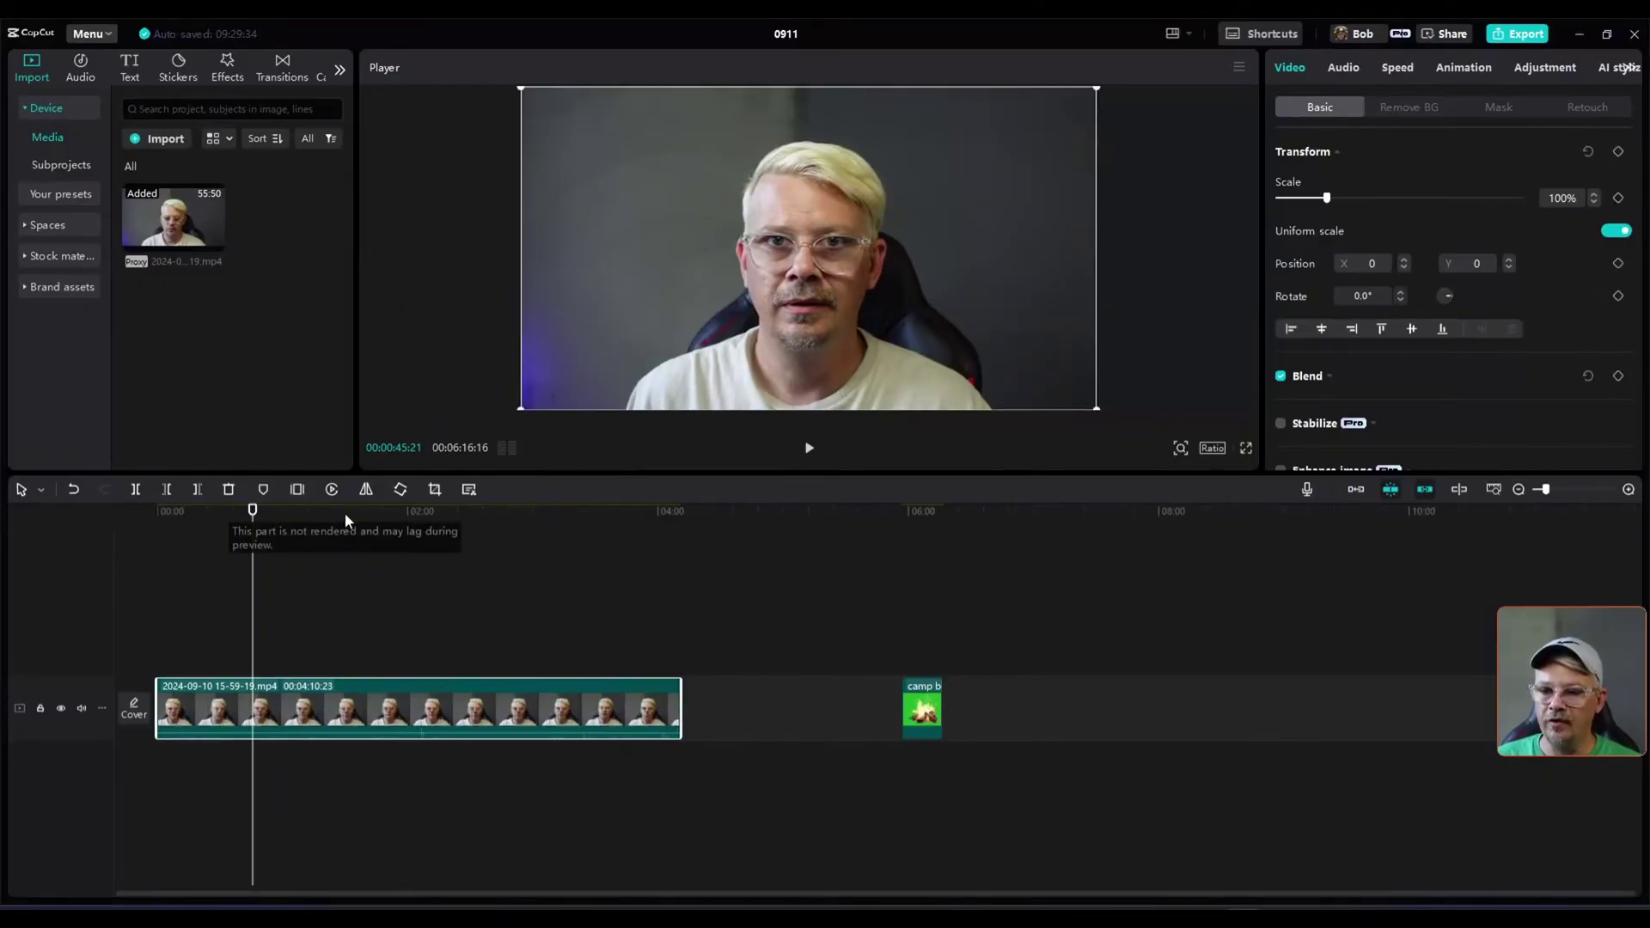
{"action": "left_click_drag", "start_coordinate": [346, 513], "coordinate": [827, 509]}
{"action": "left_click", "coordinate": [887, 688]}
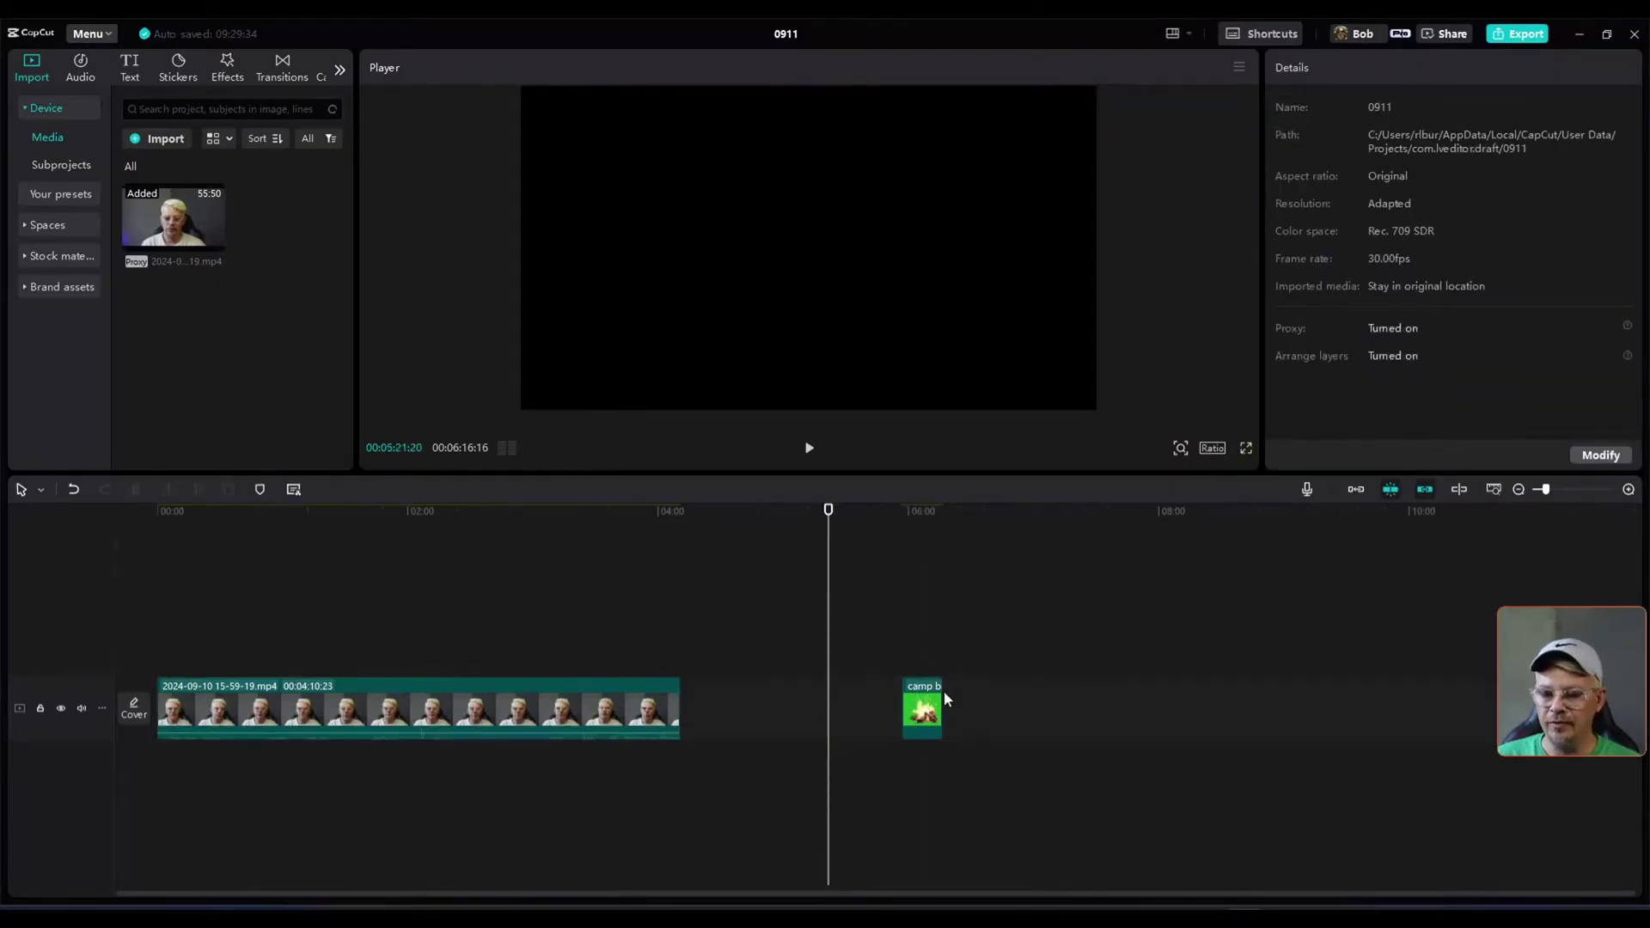
Select the campfire clip and show its Remove BG settings under Video.
{"action": "left_click", "coordinate": [928, 715]}
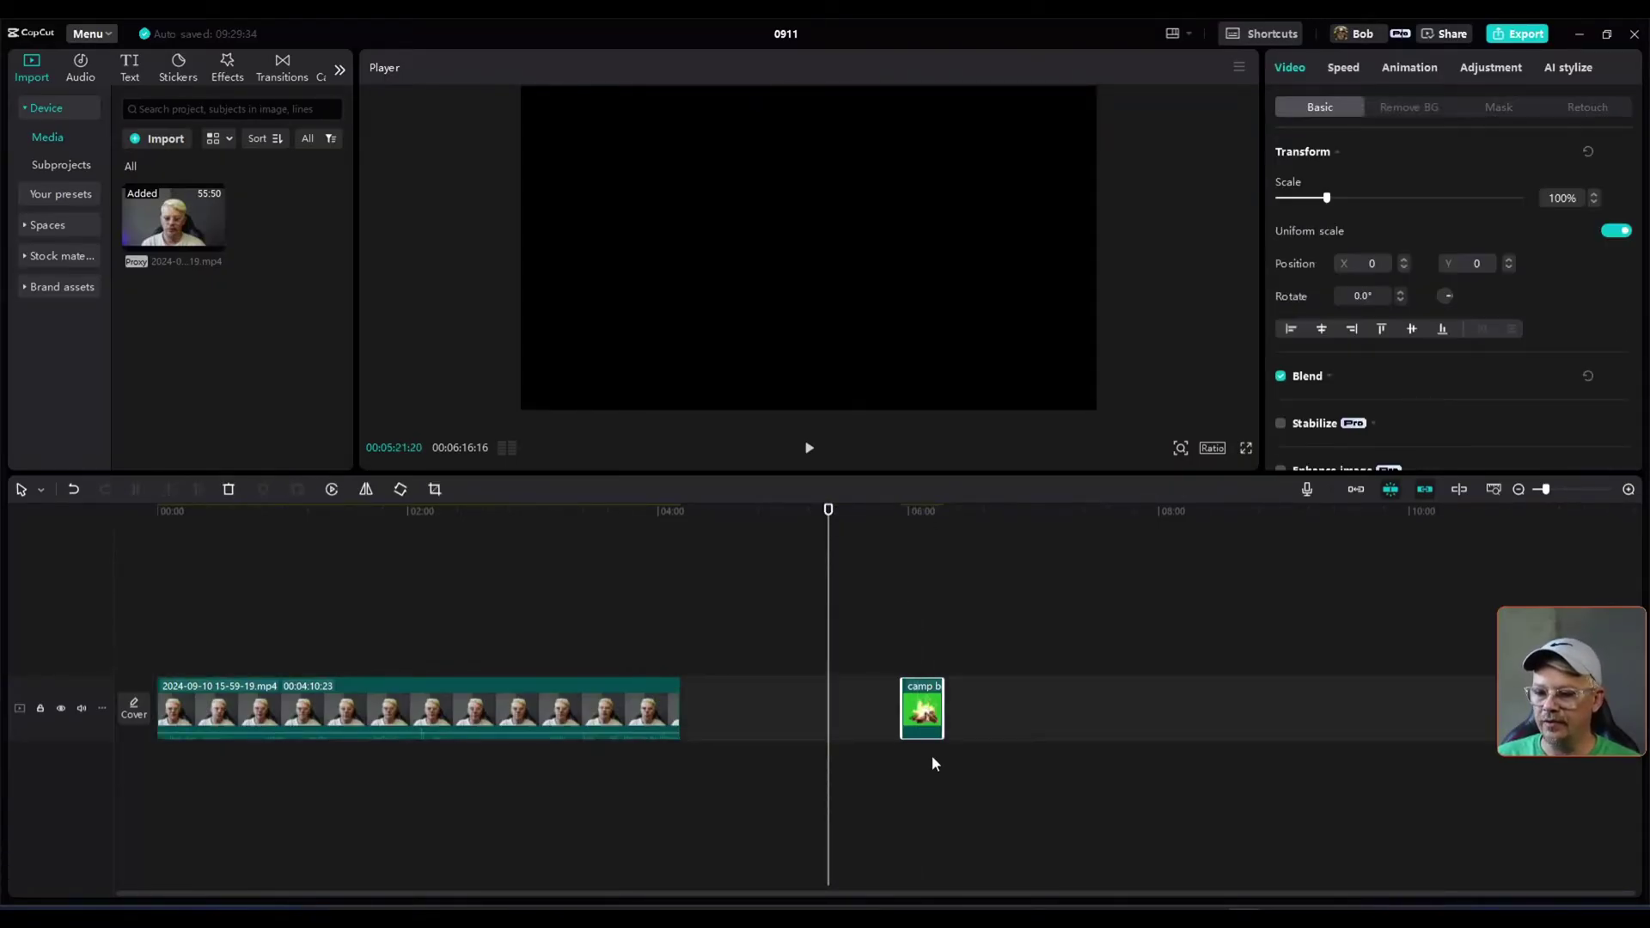
{"action": "left_click_drag", "start_coordinate": [917, 510], "coordinate": [913, 542]}
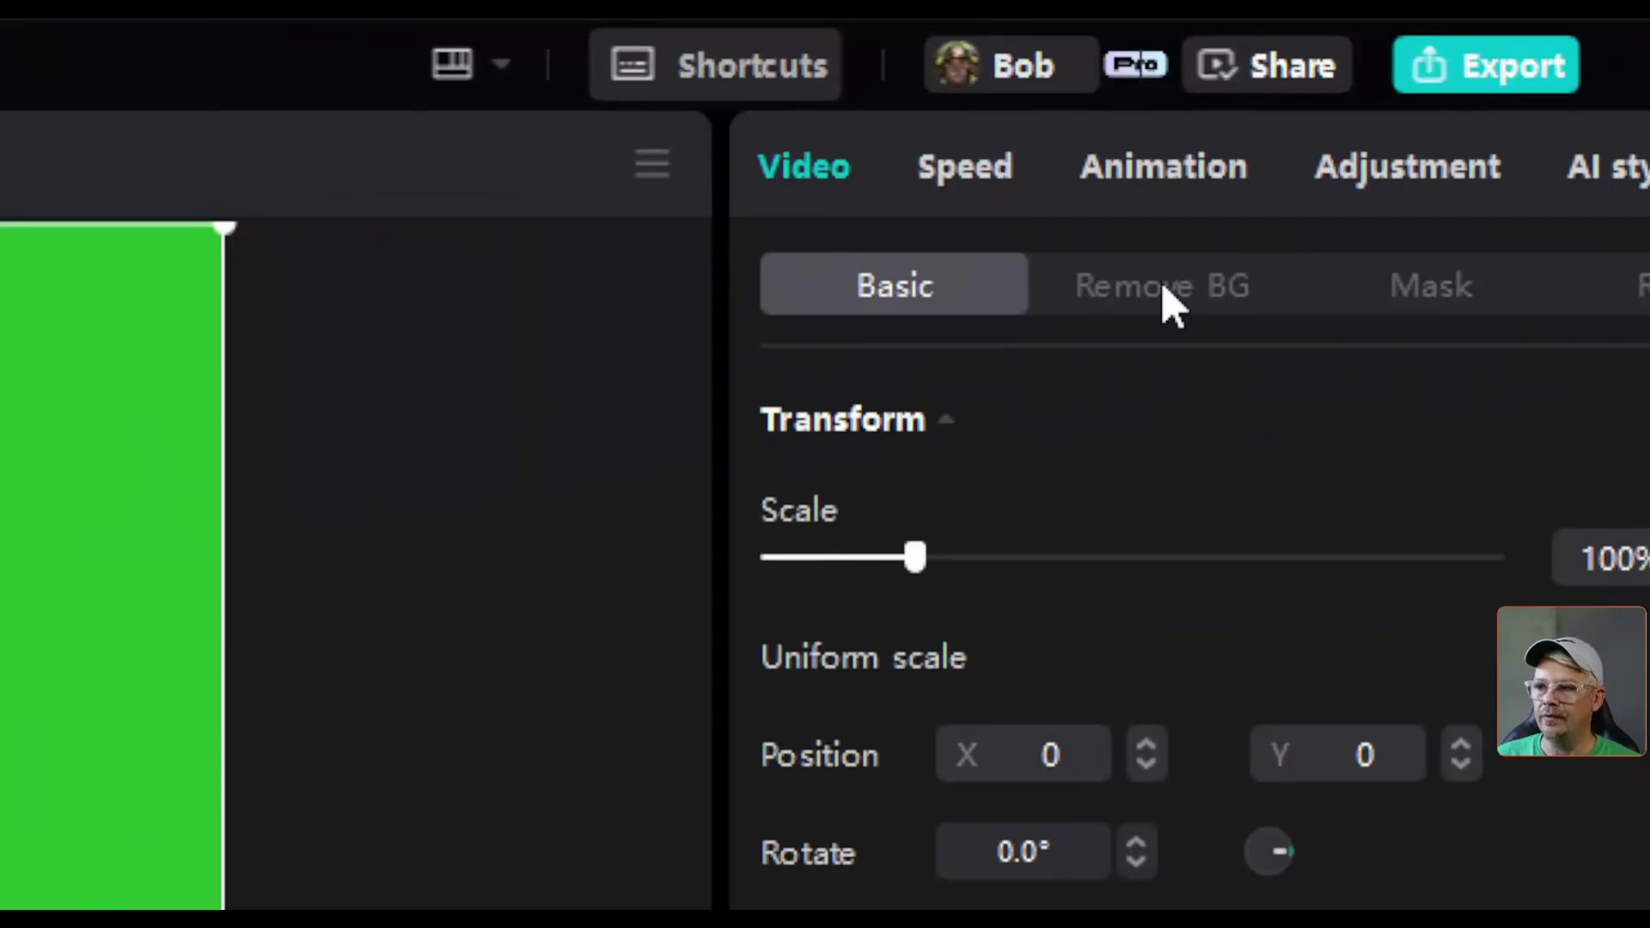
{"action": "left_click", "coordinate": [1168, 301]}
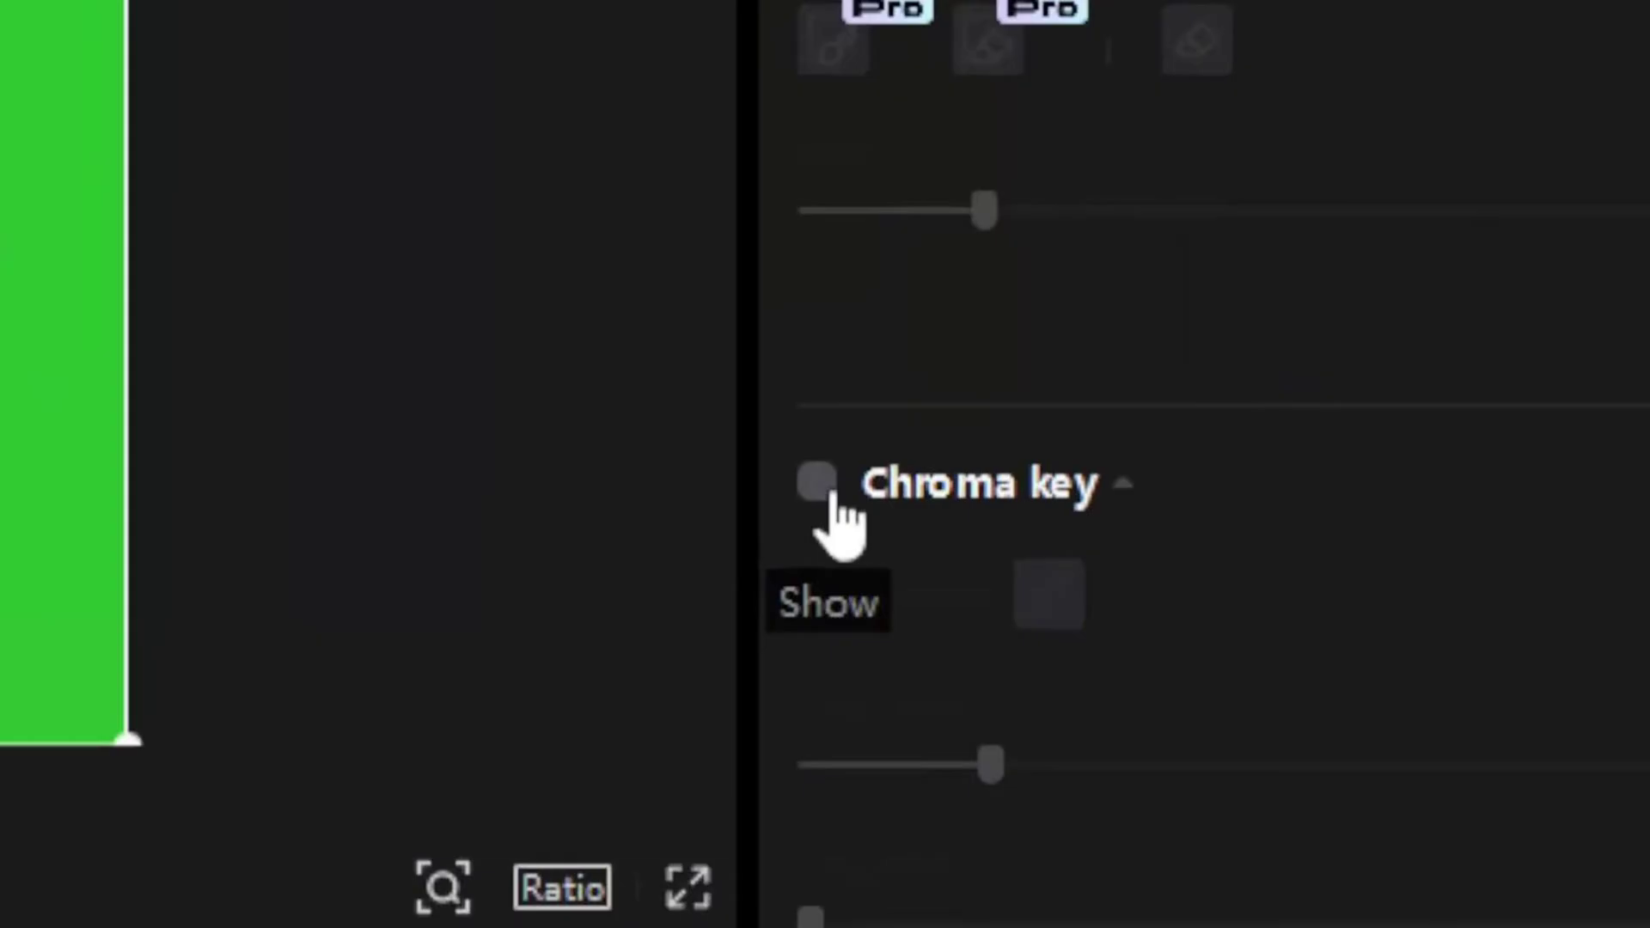
{"action": "left_click", "coordinate": [827, 488]}
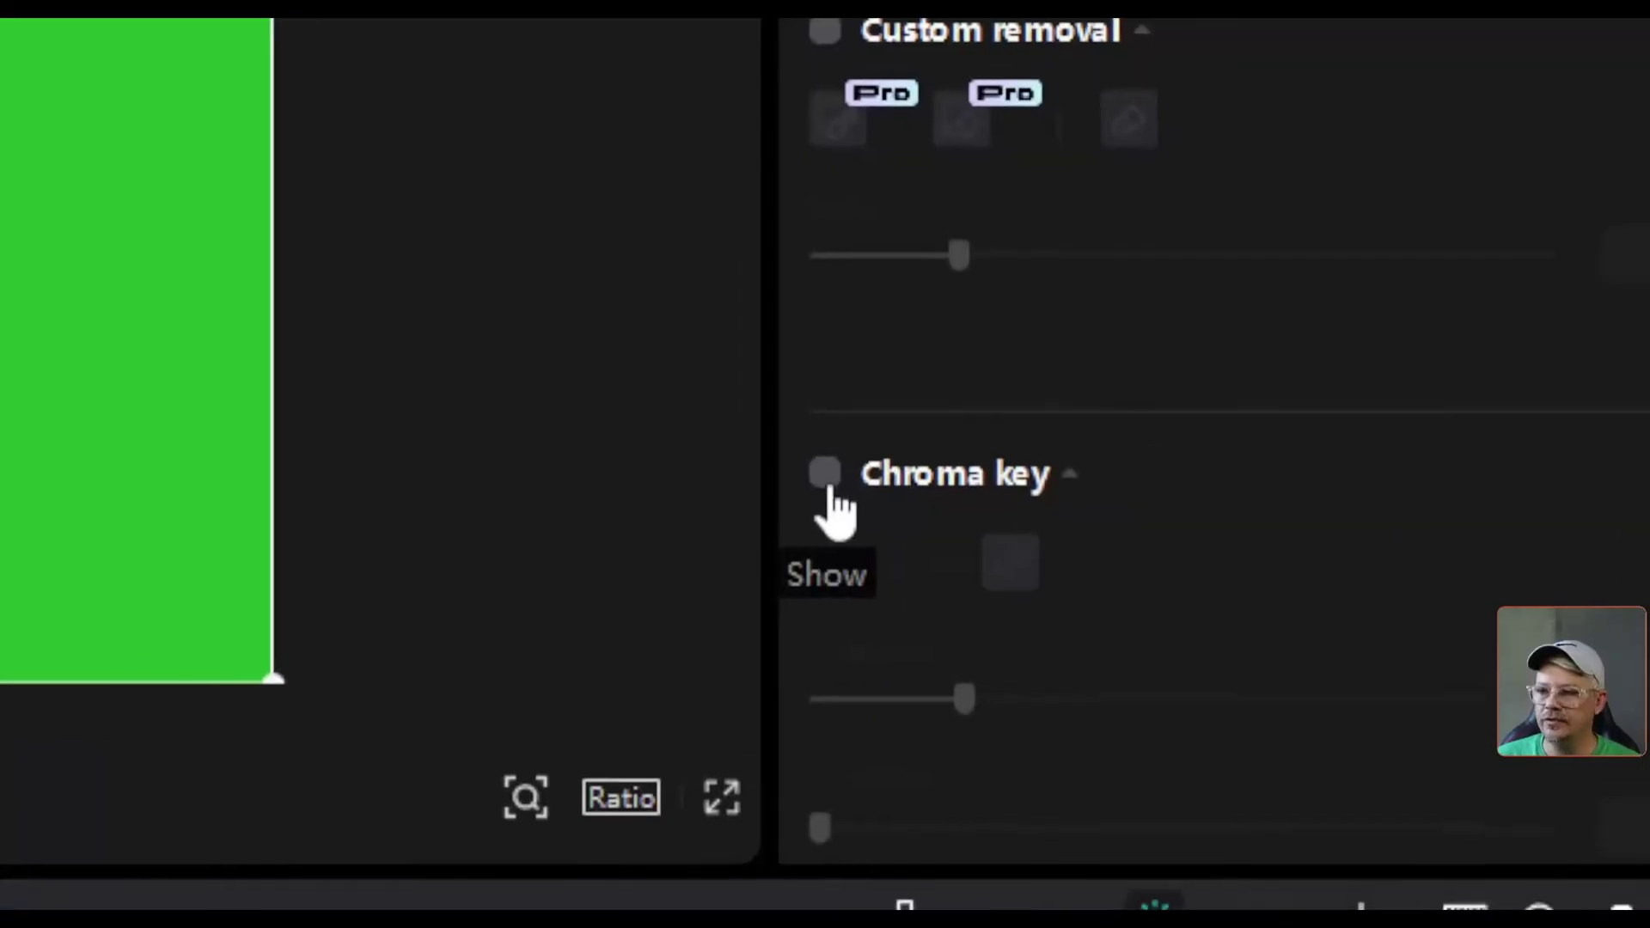
Enable Chroma key on the campfire clip with the green background sampled as key colour.
{"action": "left_click", "coordinate": [1282, 343]}
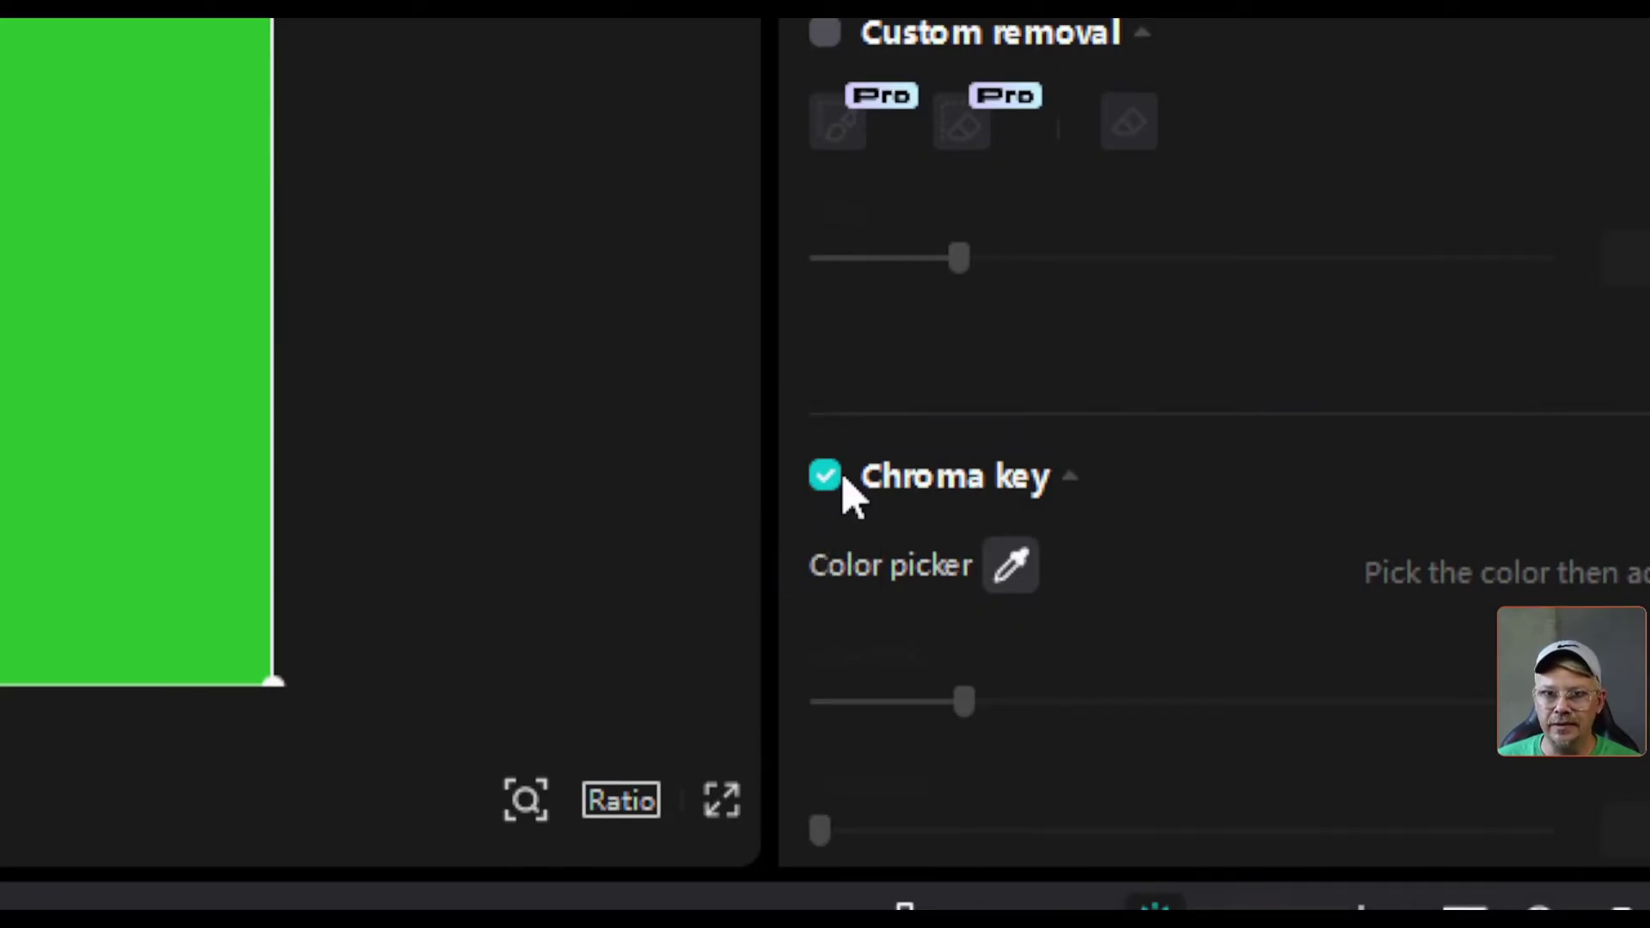
{"action": "left_click", "coordinate": [1010, 564]}
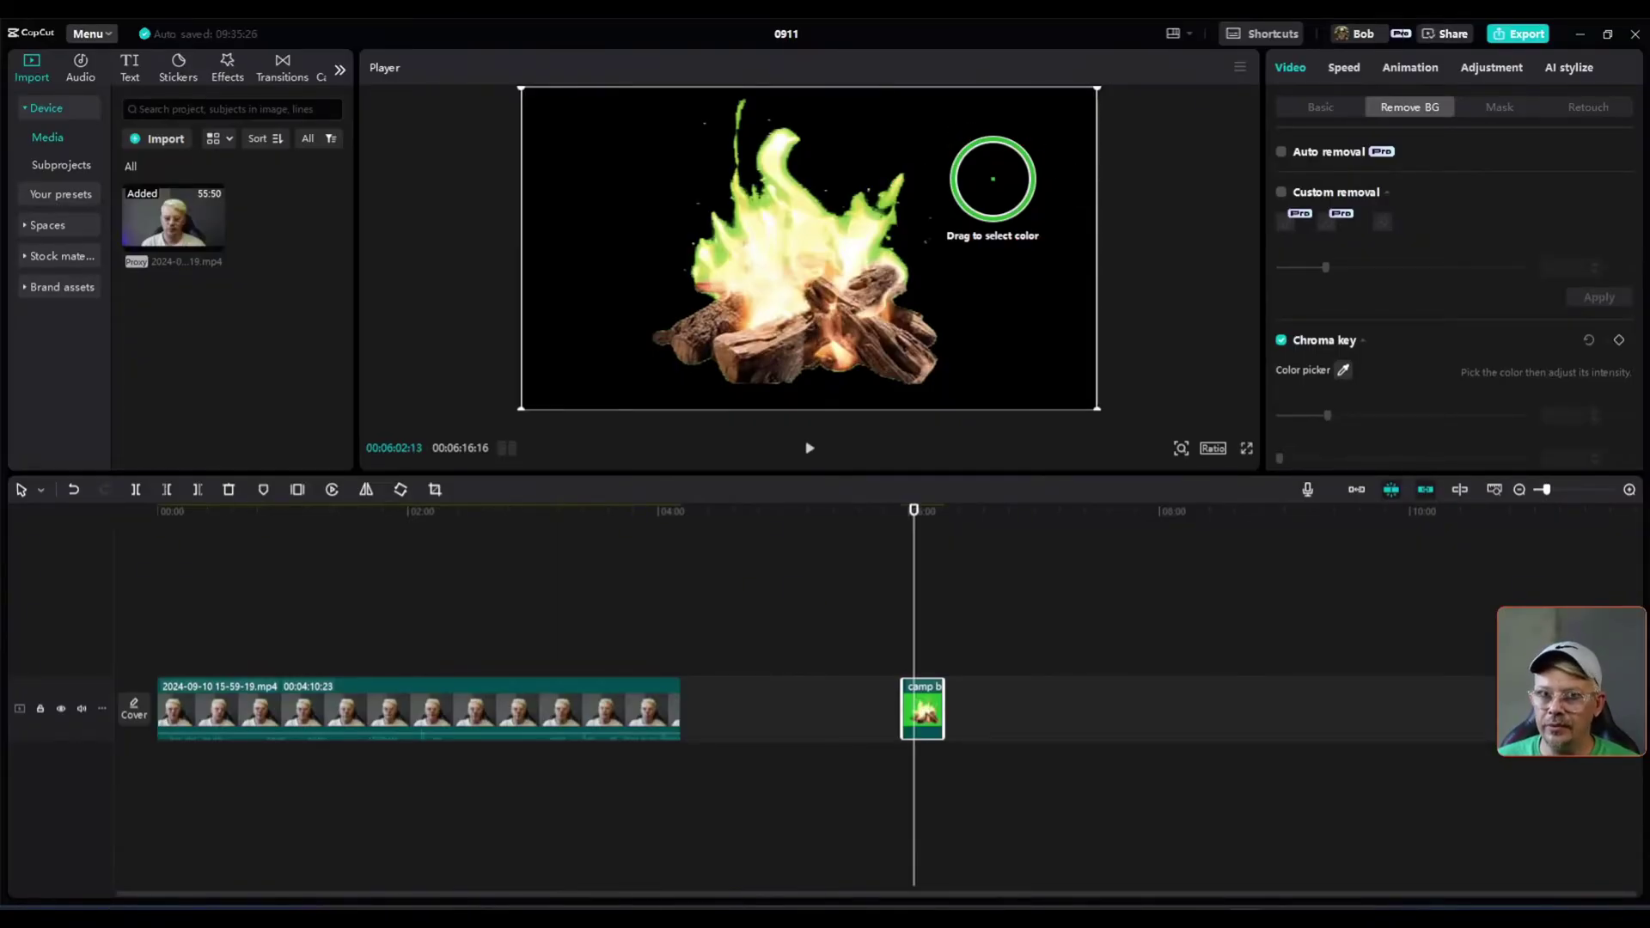
{"action": "left_click_drag", "start_coordinate": [961, 313], "coordinate": [843, 325]}
{"action": "left_click_drag", "start_coordinate": [1066, 219], "coordinate": [1020, 201]}
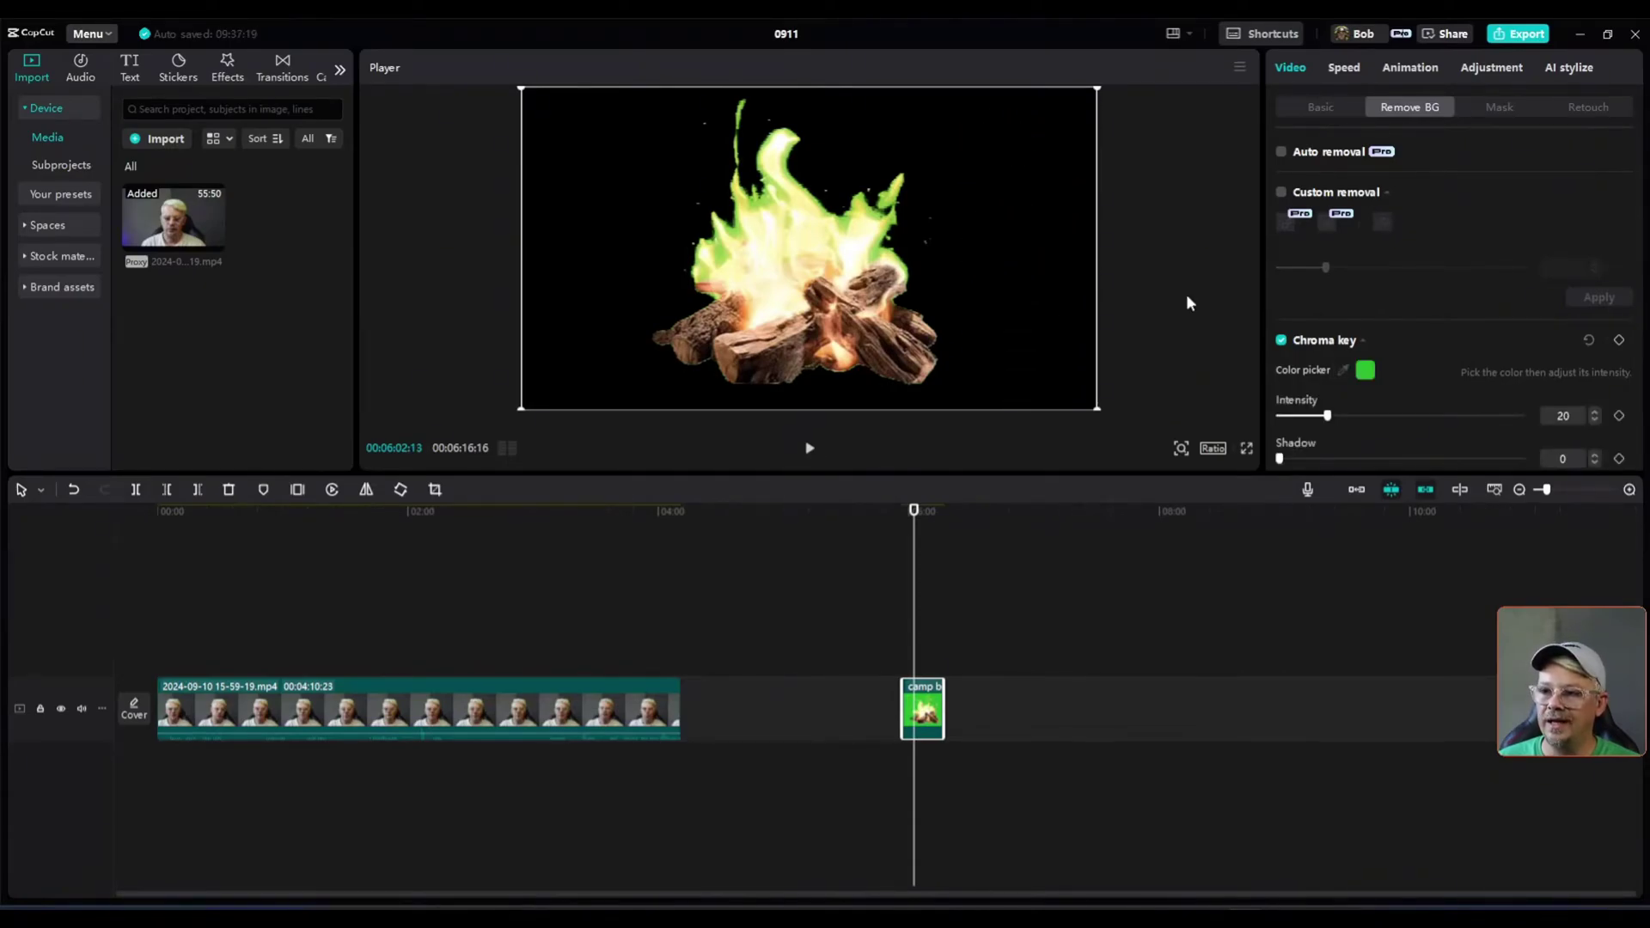
Raise the campfire's chroma key intensity and play the clip to check the key.
{"action": "left_click", "coordinate": [811, 450]}
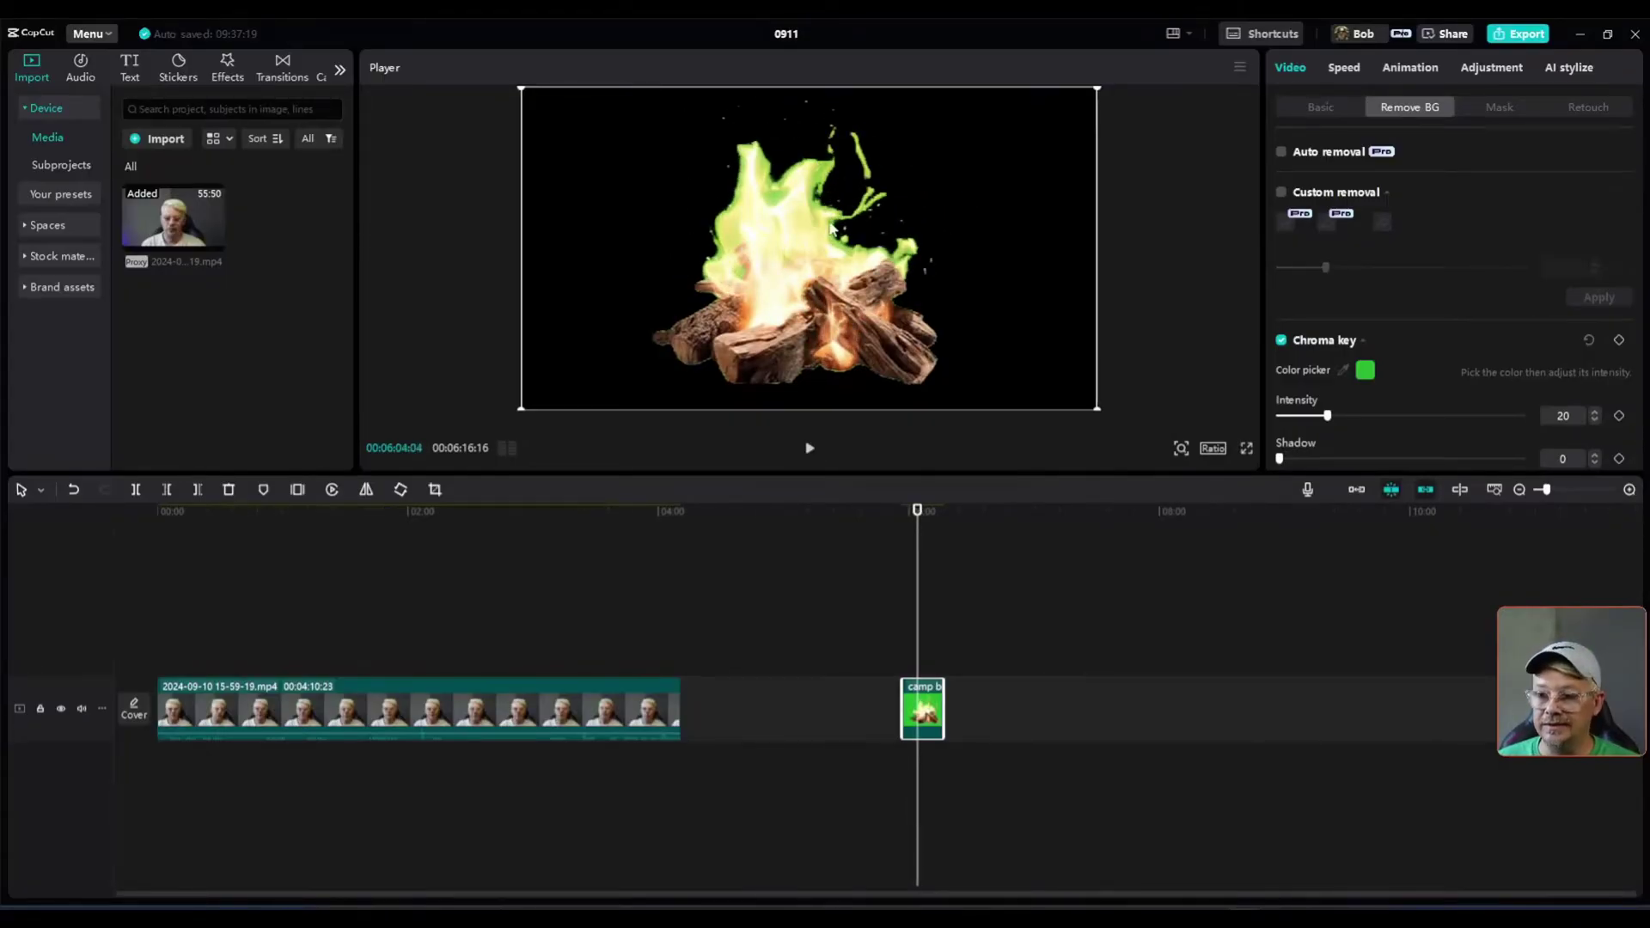
{"action": "scroll", "coordinate": [1324, 318], "scroll_direction": "down", "scroll_amount": 2}
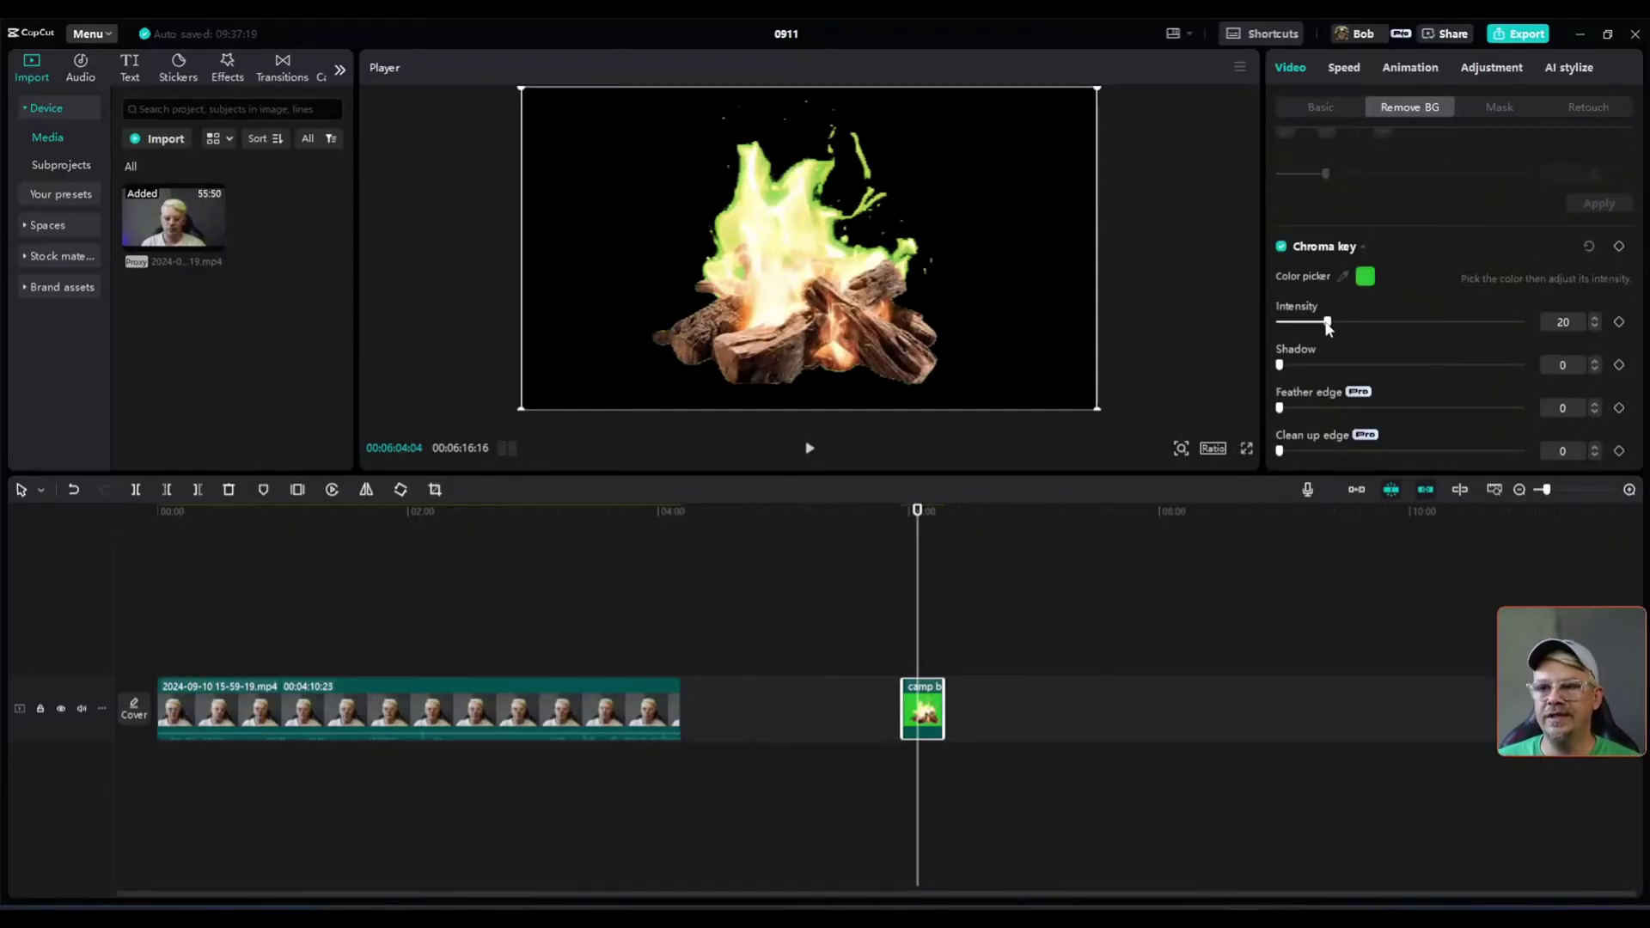
{"action": "left_click_drag", "start_coordinate": [1382, 325], "coordinate": [1436, 324]}
{"action": "left_click", "coordinate": [809, 447]}
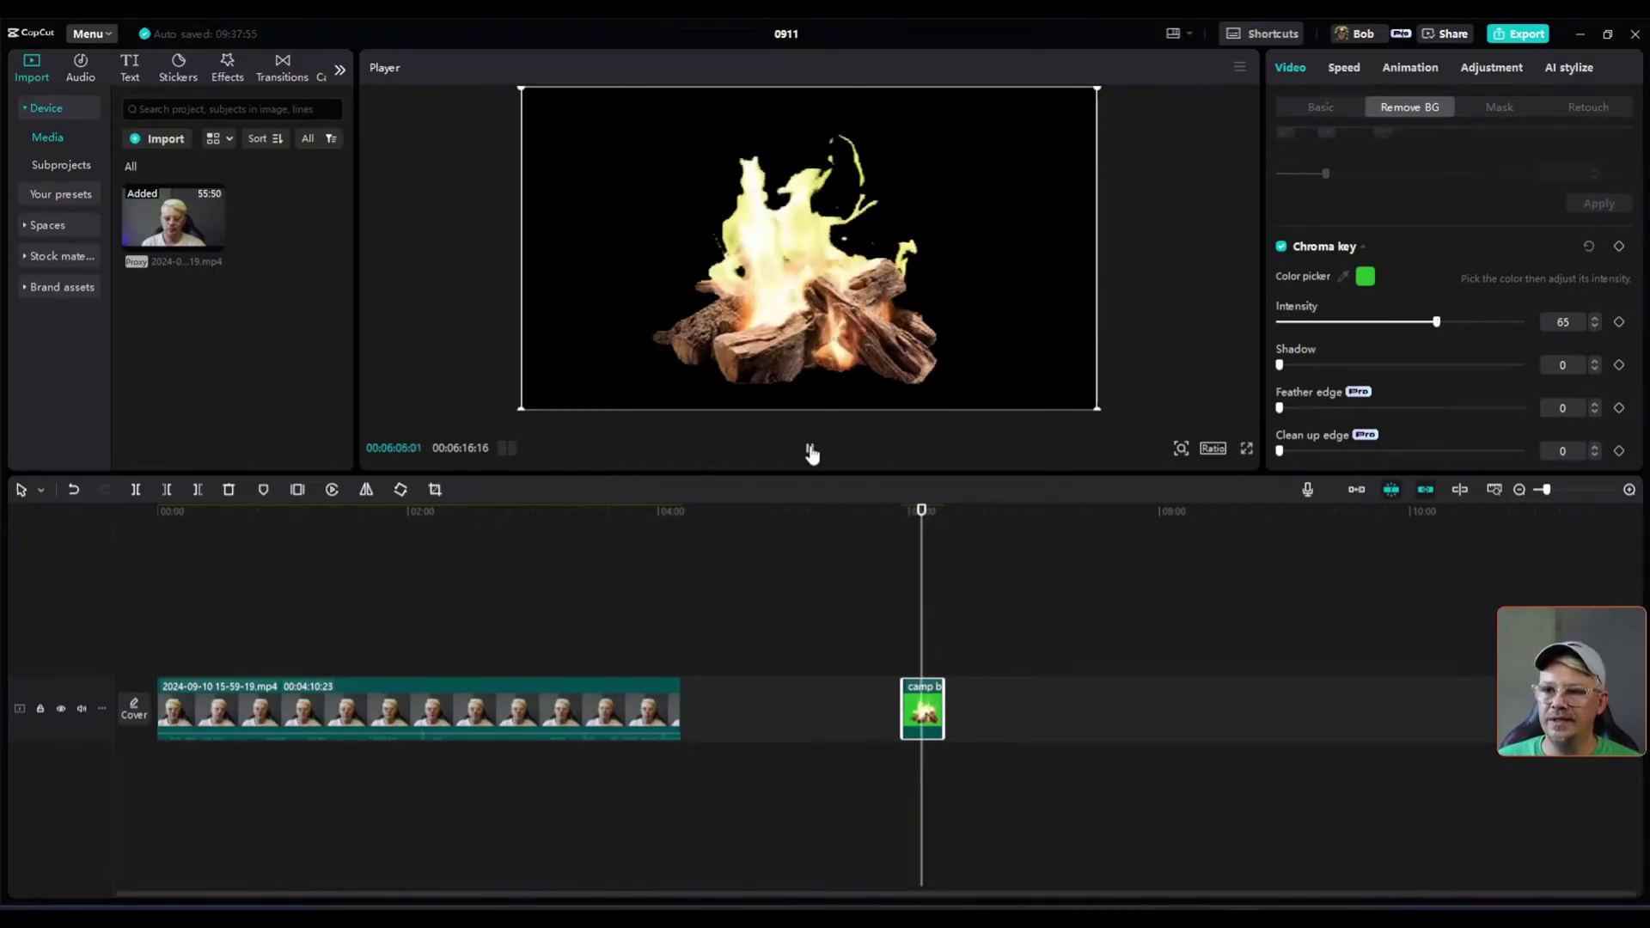
{"action": "left_click", "coordinate": [809, 449]}
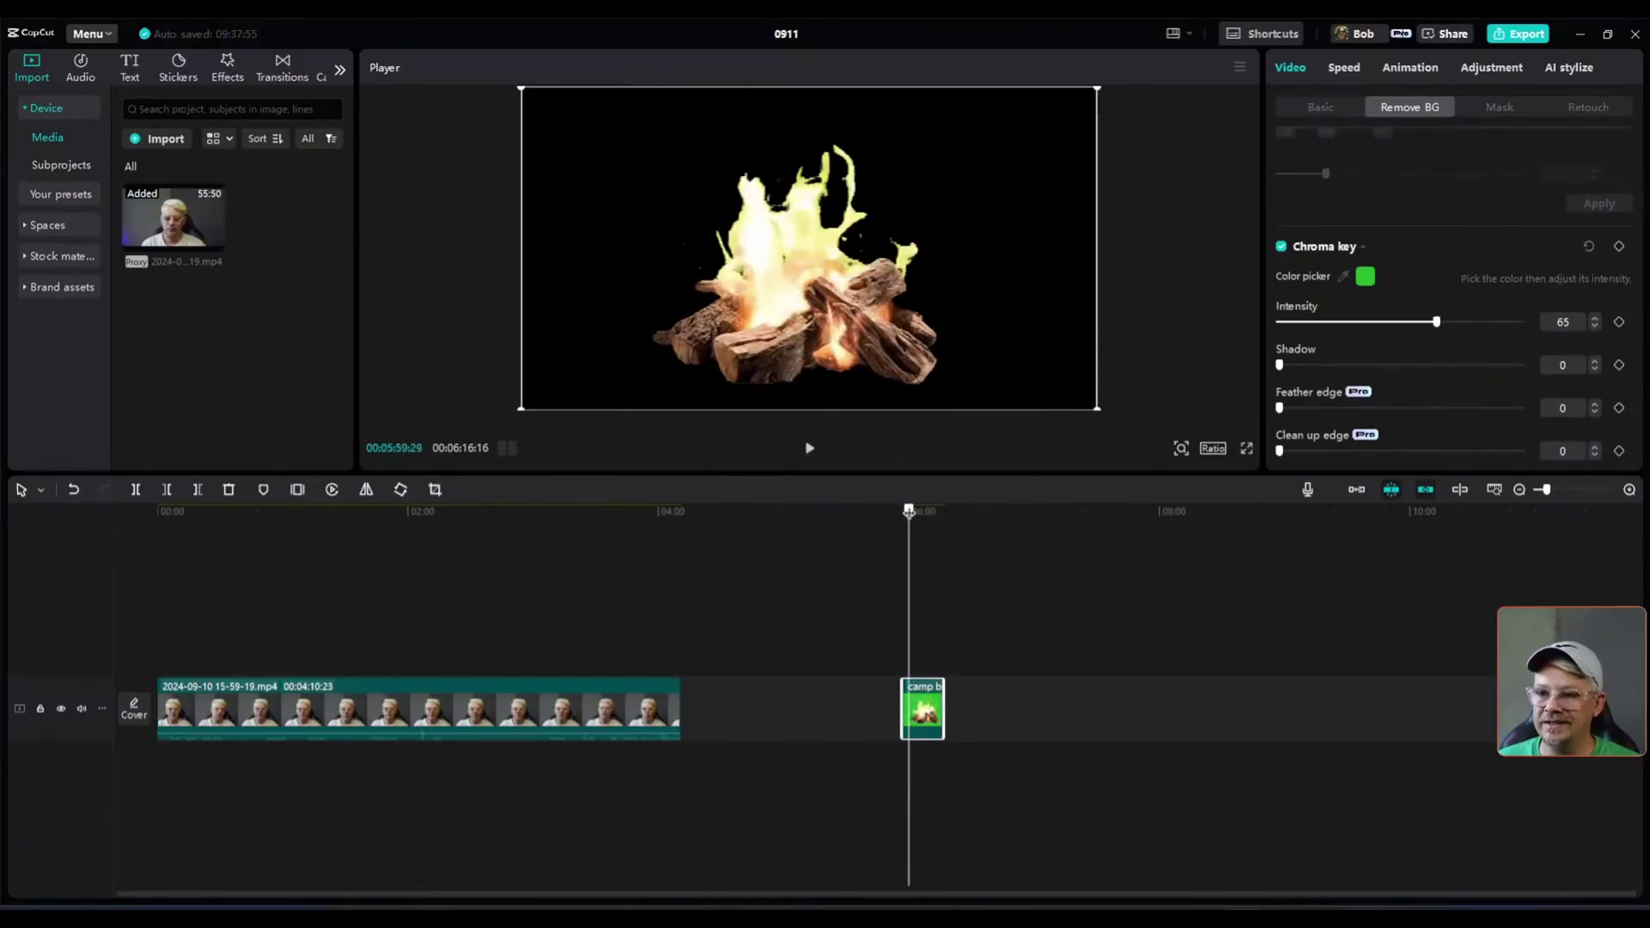
{"action": "left_click", "coordinate": [807, 446]}
Settle intensity at 50 and return Shadow to 0 with an enlarged player preview.
{"action": "left_click_drag", "start_coordinate": [1436, 323], "coordinate": [1400, 328]}
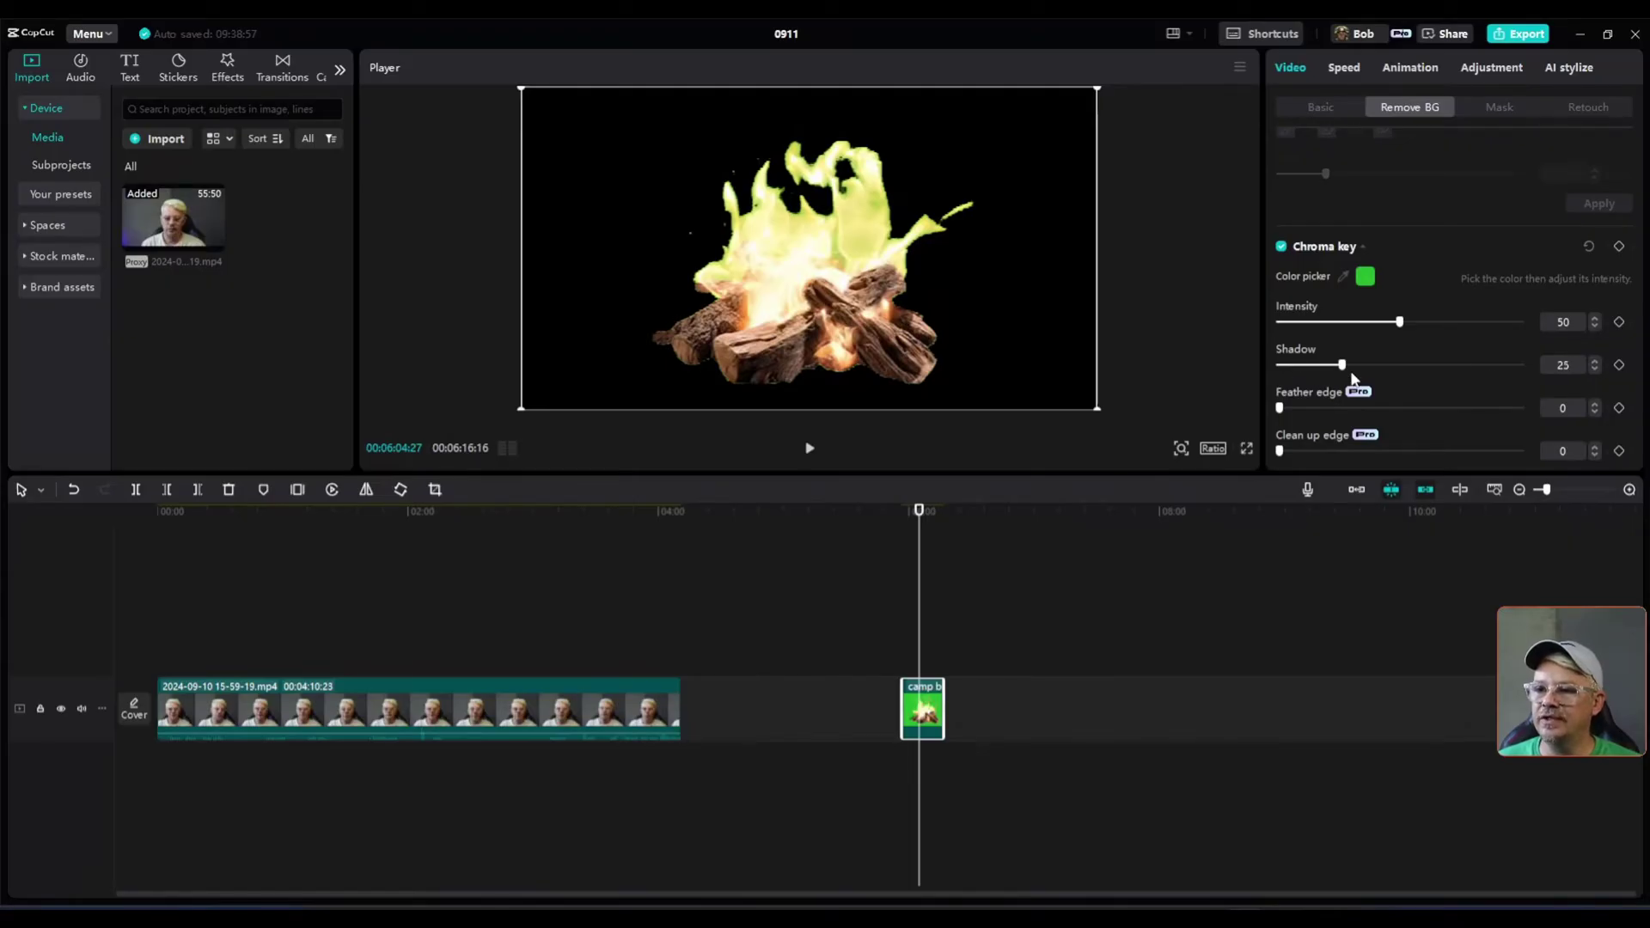
{"action": "left_click_drag", "start_coordinate": [1473, 371], "coordinate": [1312, 372]}
{"action": "left_click_drag", "start_coordinate": [902, 477], "coordinate": [874, 634]}
{"action": "left_click_drag", "start_coordinate": [1300, 464], "coordinate": [1355, 466]}
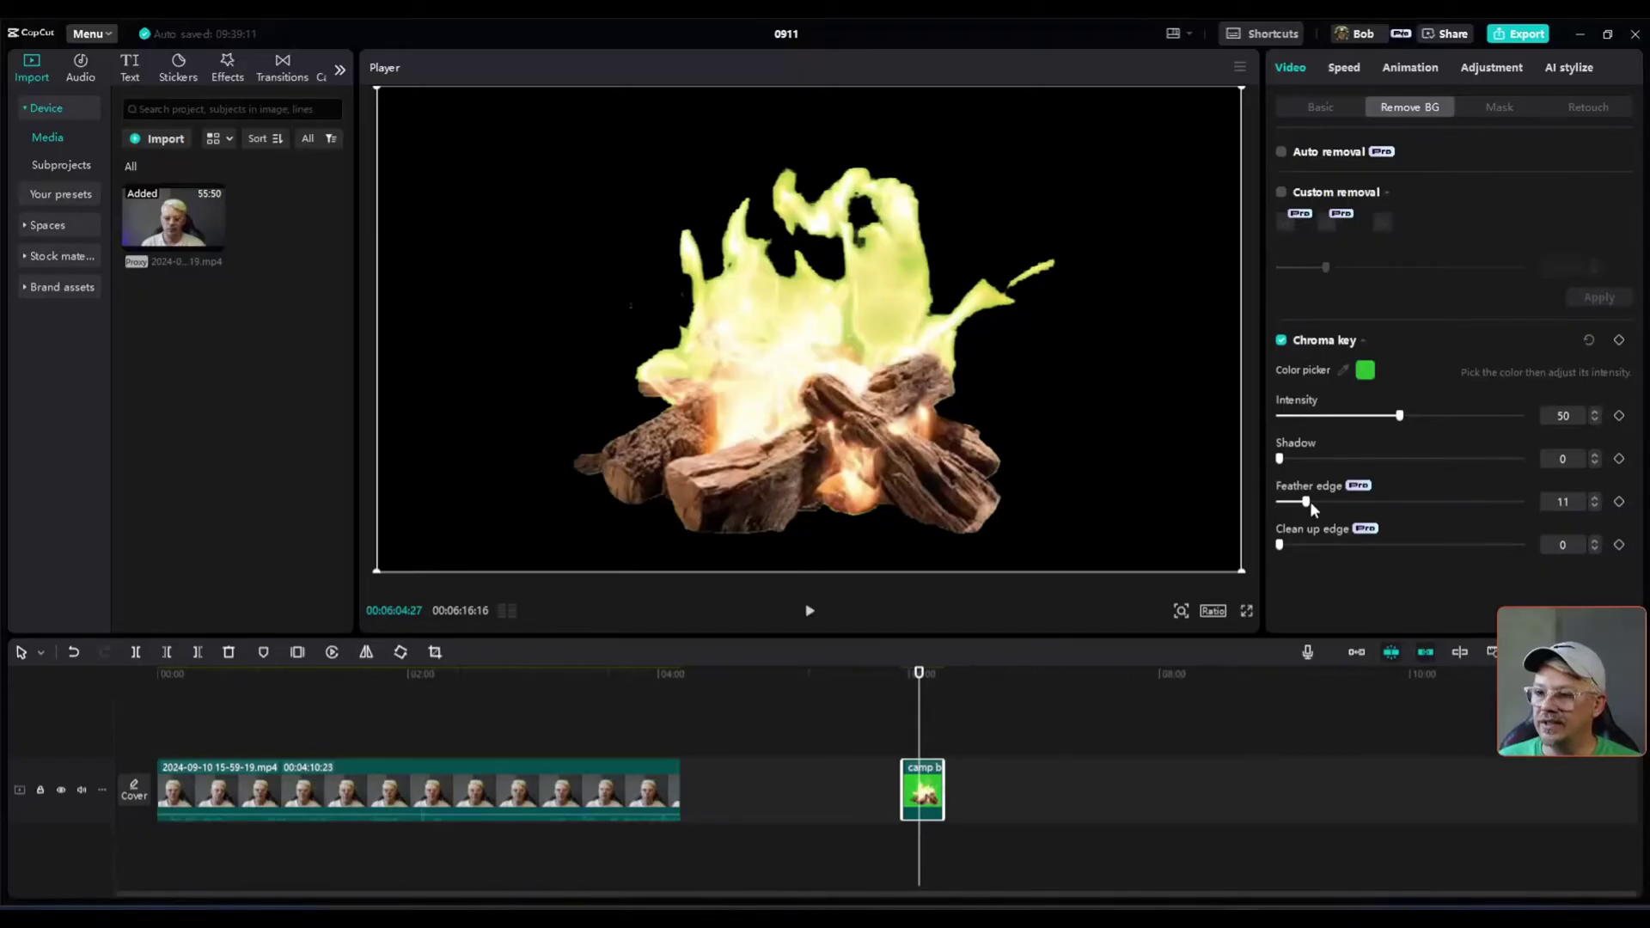
Set Feather edge to 5 and Clean up edge to 16, scrubbing frames to check the flames.
{"action": "mouse_move", "coordinate": [1311, 507]}
{"action": "left_mouse_down"}
{"action": "mouse_move", "coordinate": [1413, 509]}
{"action": "mouse_move", "coordinate": [1275, 498]}
{"action": "mouse_move", "coordinate": [1414, 496]}
{"action": "mouse_move", "coordinate": [1315, 502]}
{"action": "mouse_move", "coordinate": [1516, 443]}
{"action": "mouse_move", "coordinate": [1441, 477]}
{"action": "mouse_move", "coordinate": [1236, 473]}
{"action": "mouse_move", "coordinate": [1517, 487]}
{"action": "mouse_move", "coordinate": [1404, 488]}
{"action": "mouse_move", "coordinate": [1539, 464]}
{"action": "mouse_move", "coordinate": [1426, 488]}
{"action": "mouse_move", "coordinate": [1289, 487]}
{"action": "mouse_move", "coordinate": [1362, 486]}
{"action": "mouse_move", "coordinate": [1313, 492]}
{"action": "left_mouse_up"}
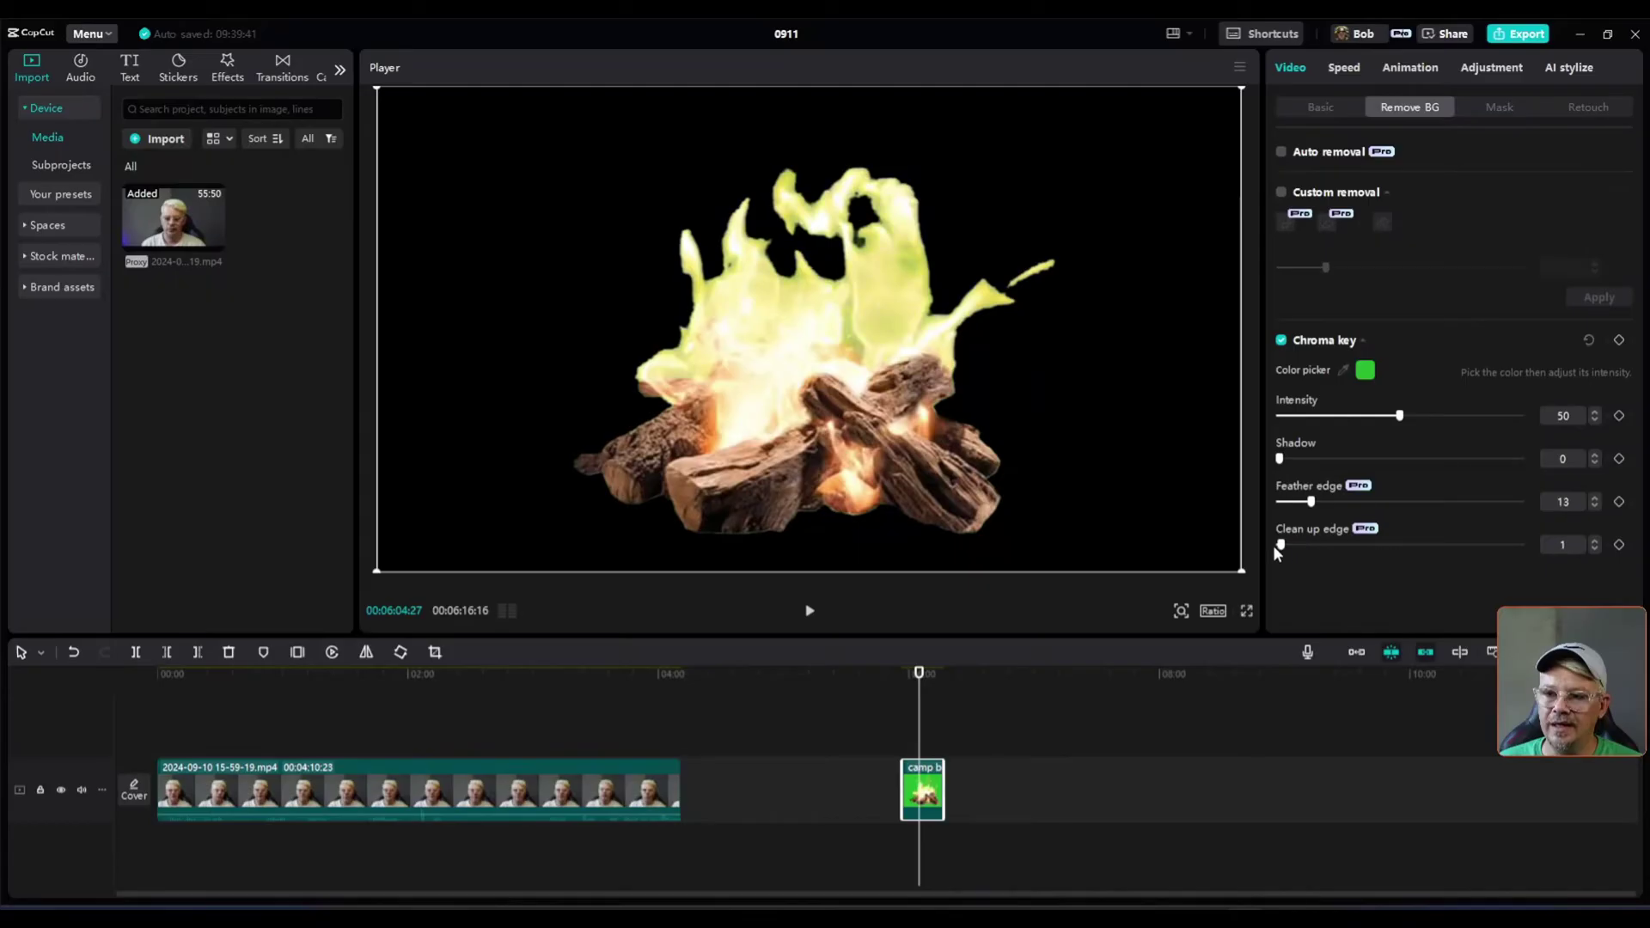
{"action": "left_click_drag", "start_coordinate": [1275, 546], "coordinate": [1319, 545]}
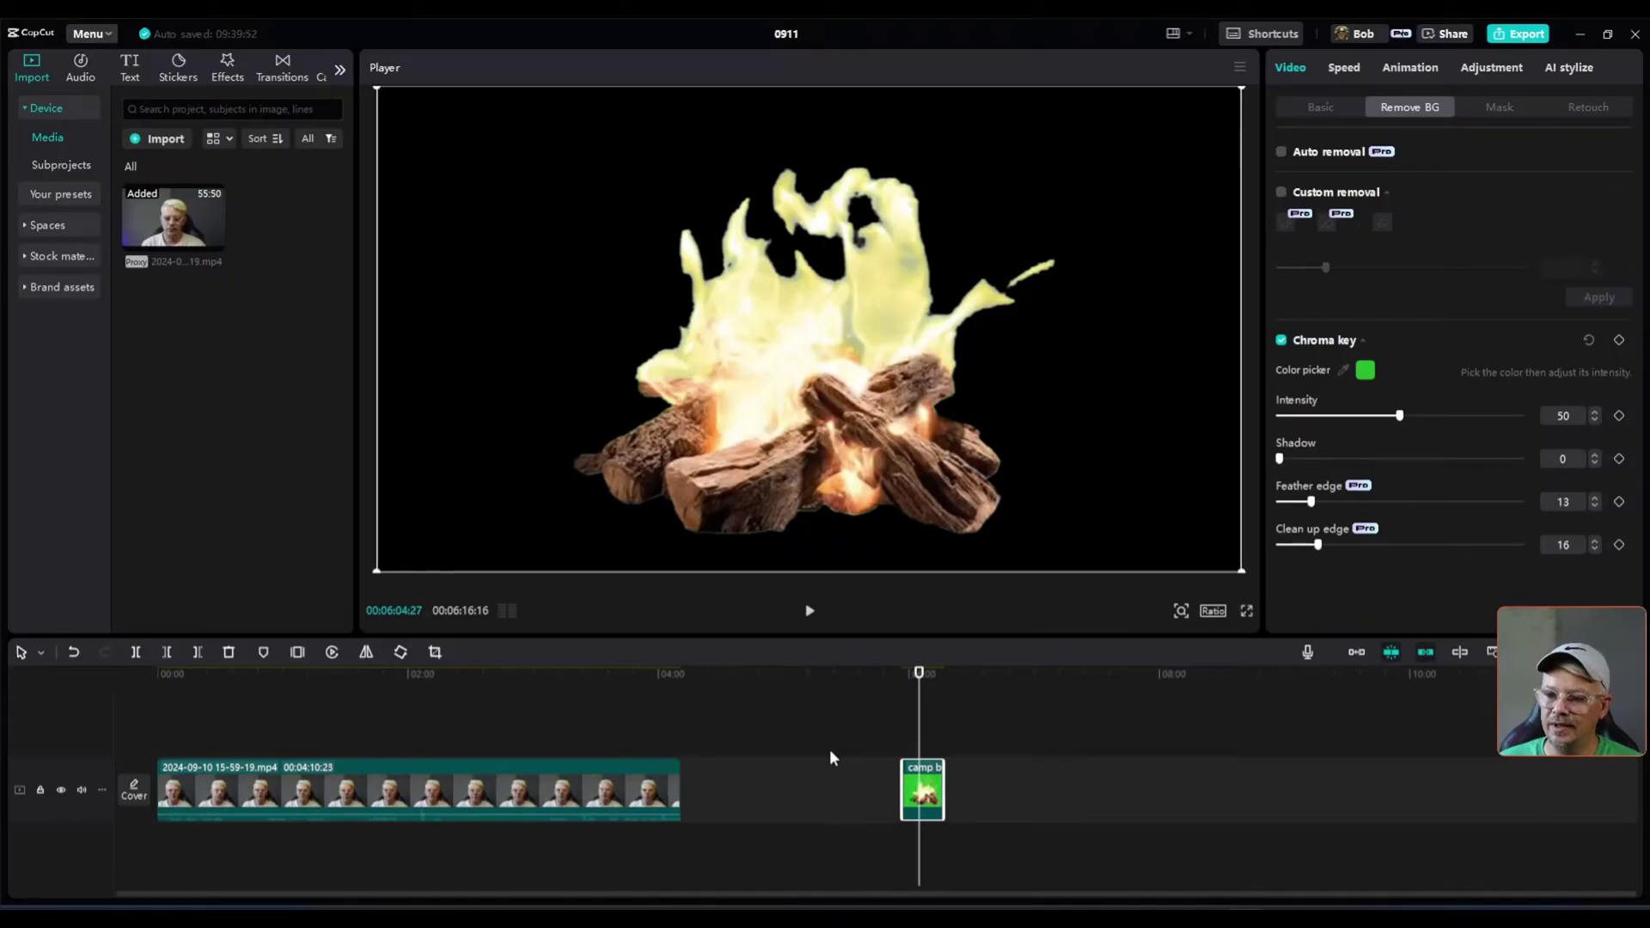
{"action": "left_click_drag", "start_coordinate": [920, 676], "coordinate": [923, 675]}
{"action": "left_click_drag", "start_coordinate": [1311, 501], "coordinate": [1291, 501]}
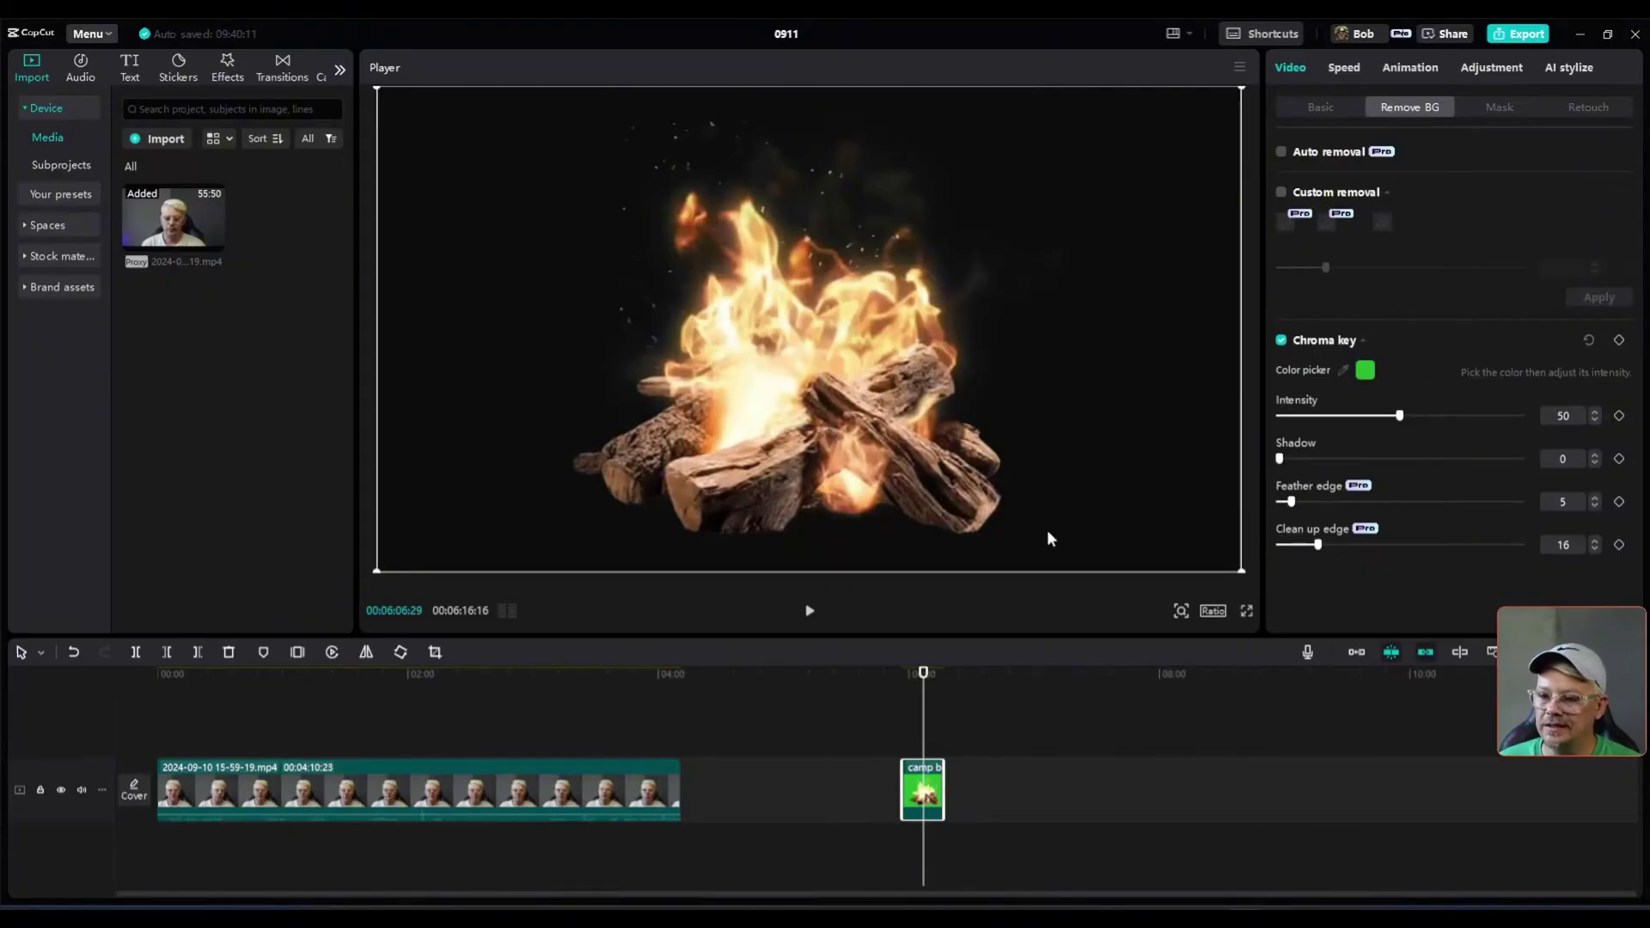
{"action": "left_click", "coordinate": [923, 676]}
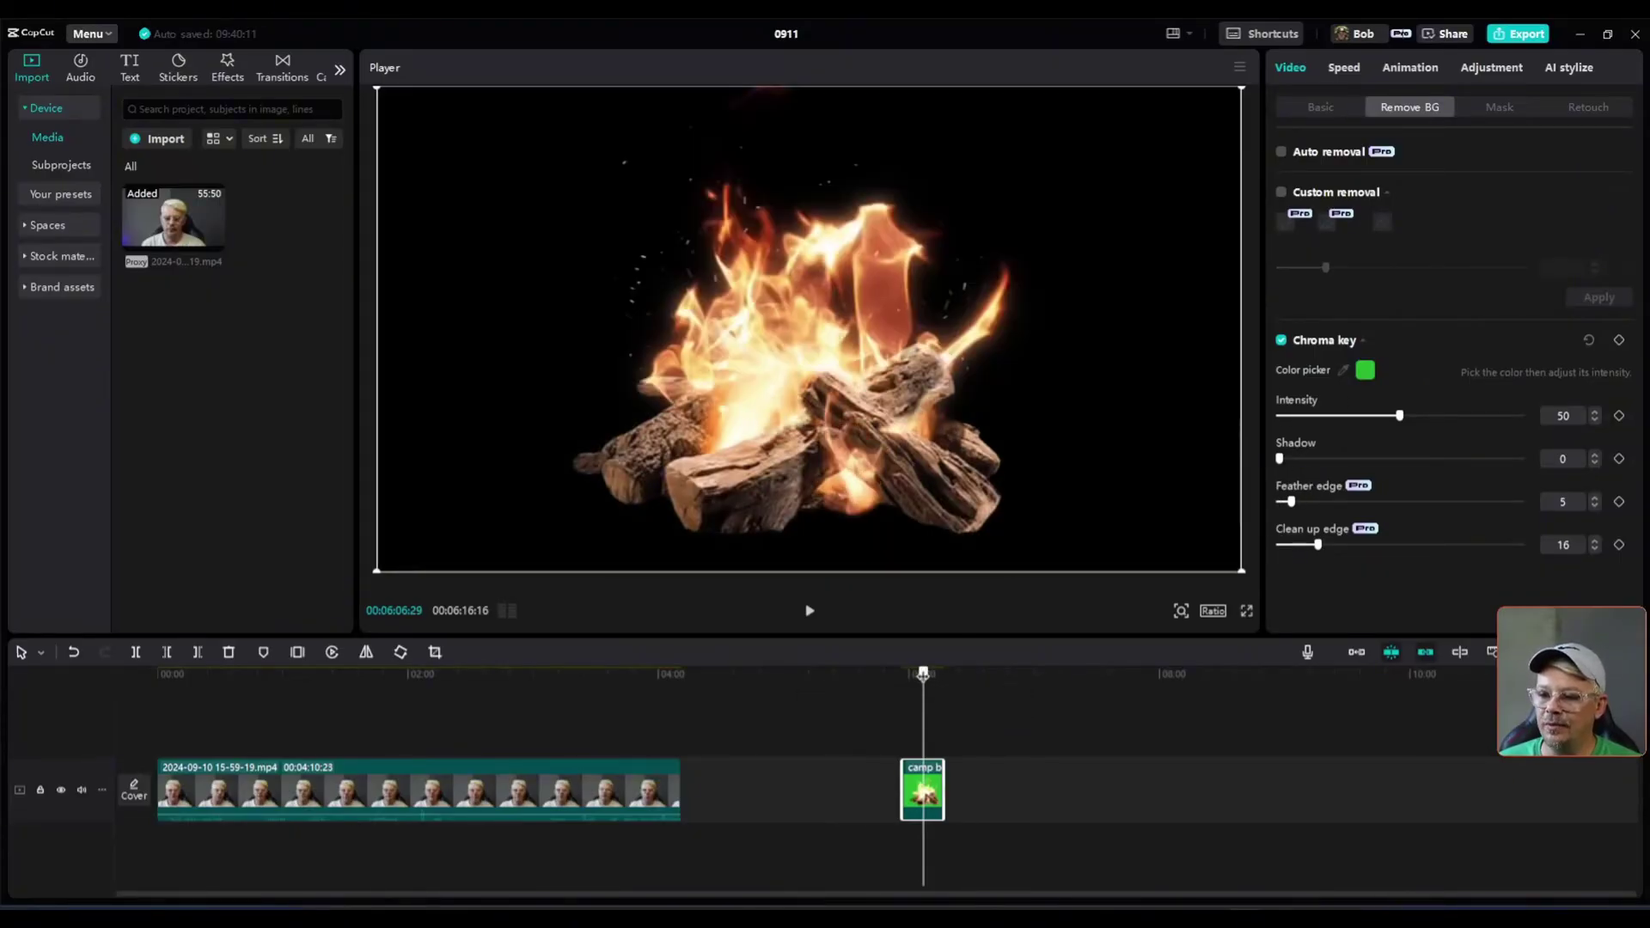
{"action": "mouse_move", "coordinate": [923, 676]}
{"action": "left_mouse_down"}
{"action": "mouse_move", "coordinate": [904, 676]}
{"action": "mouse_move", "coordinate": [924, 675]}
{"action": "left_mouse_up"}
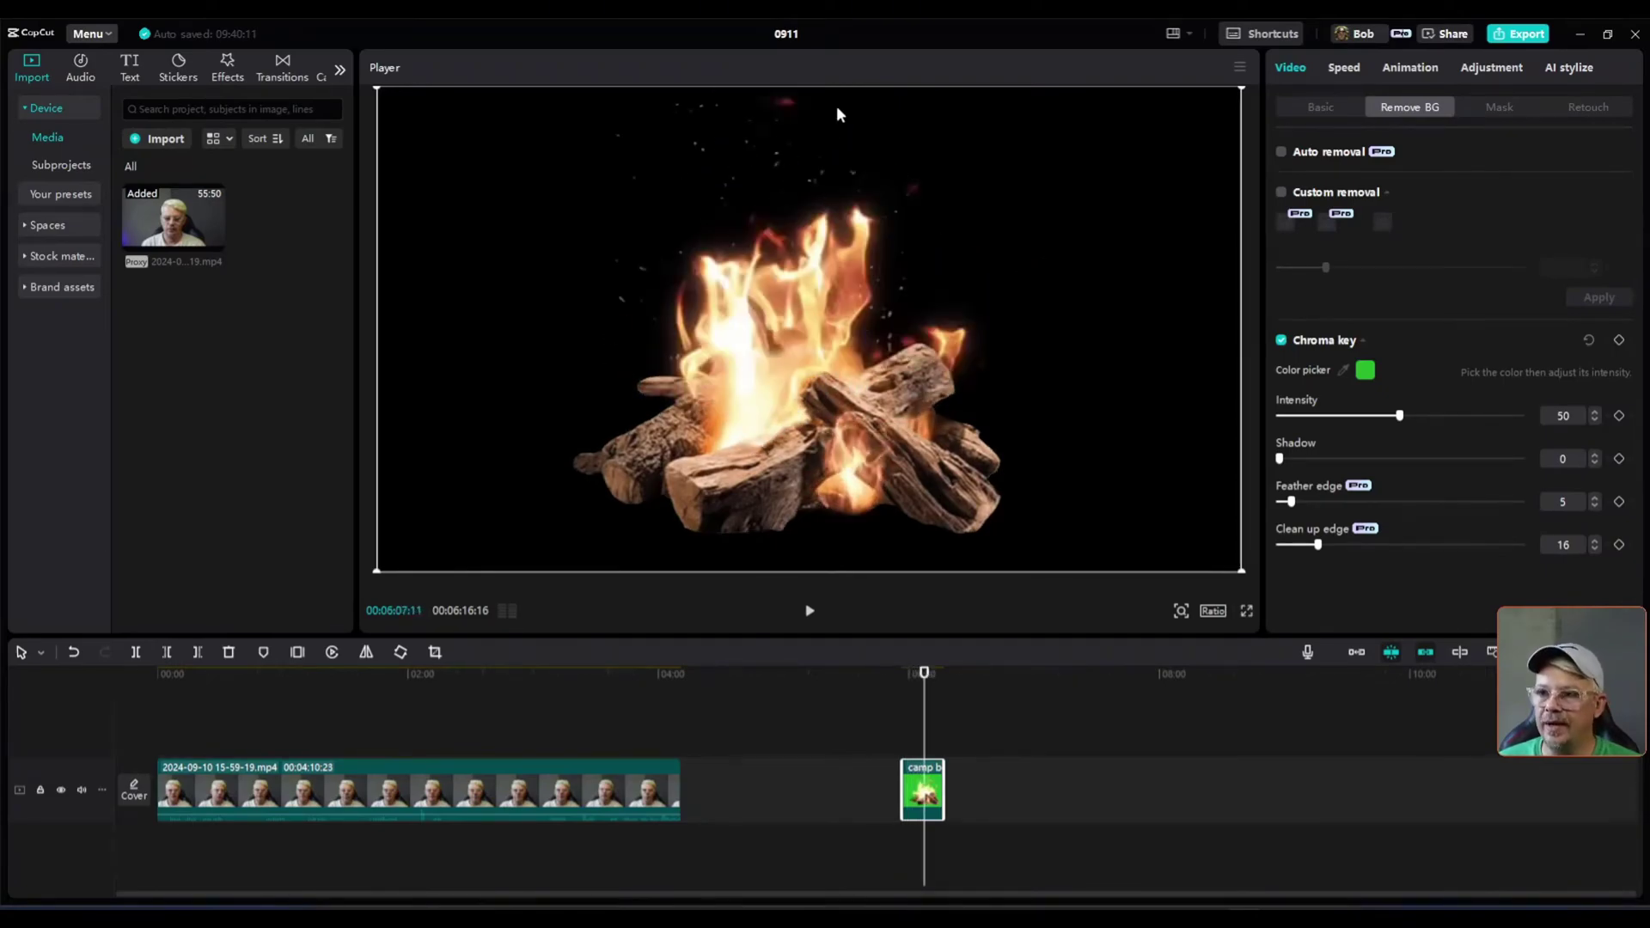
{"action": "left_click_drag", "start_coordinate": [924, 676], "coordinate": [919, 676]}
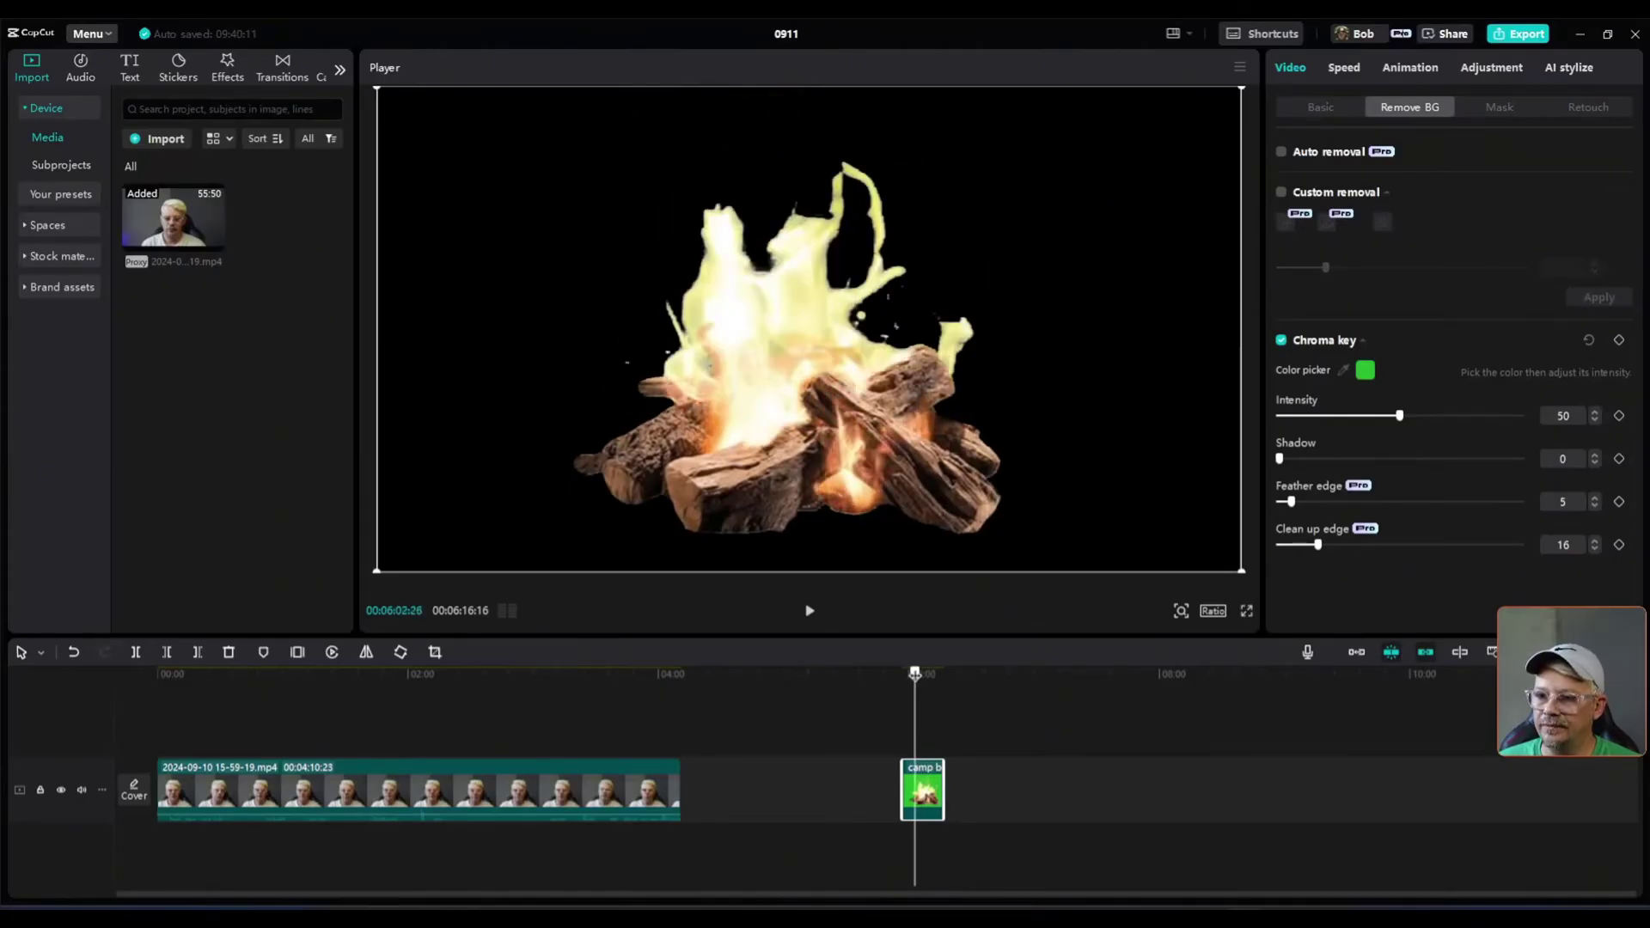
Select the talking-head clip, place the playhead in it, and start the chroma key colour picker.
{"action": "left_click", "coordinate": [509, 798]}
{"action": "left_click", "coordinate": [500, 679]}
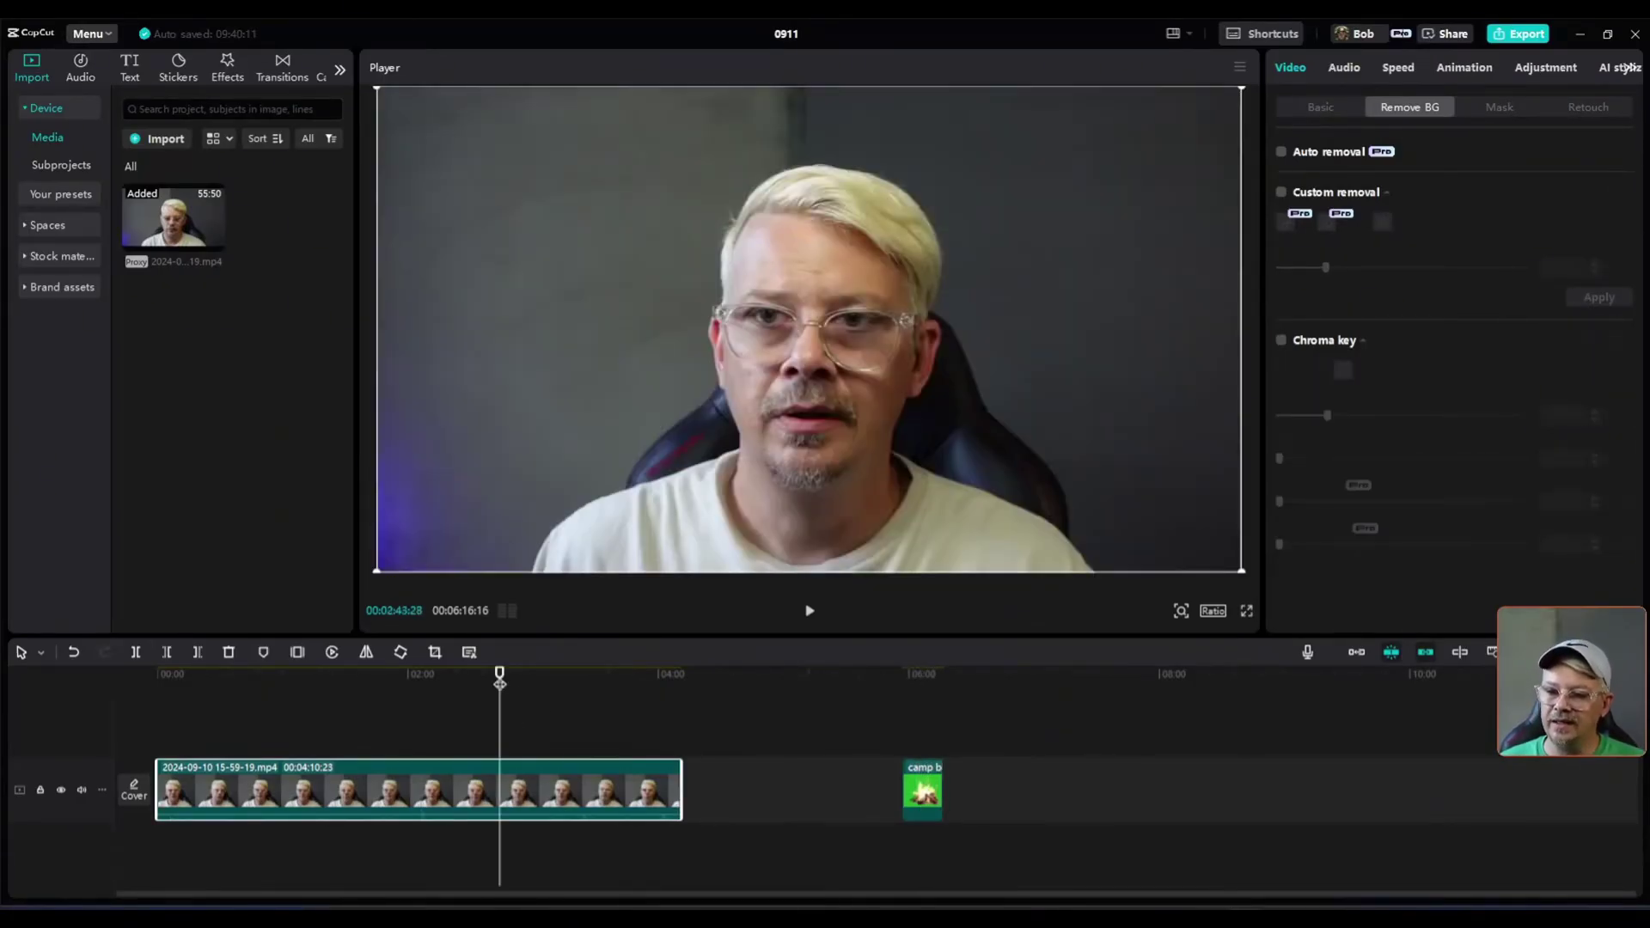
{"action": "left_click_drag", "start_coordinate": [500, 684], "coordinate": [507, 679]}
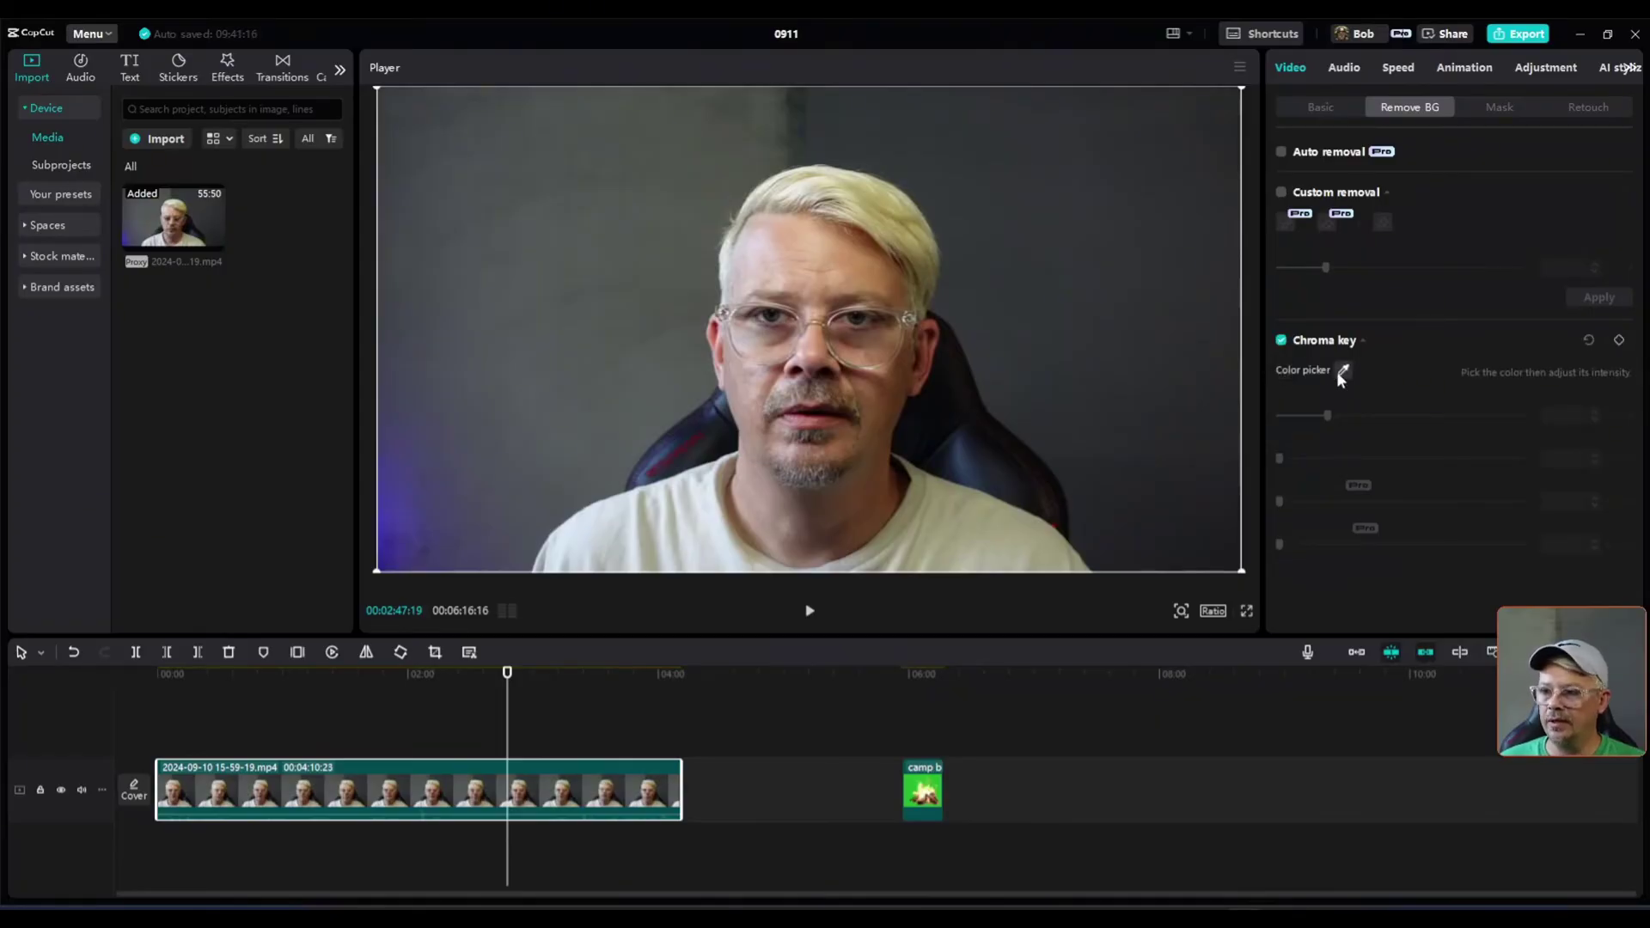
{"action": "left_click", "coordinate": [1343, 371]}
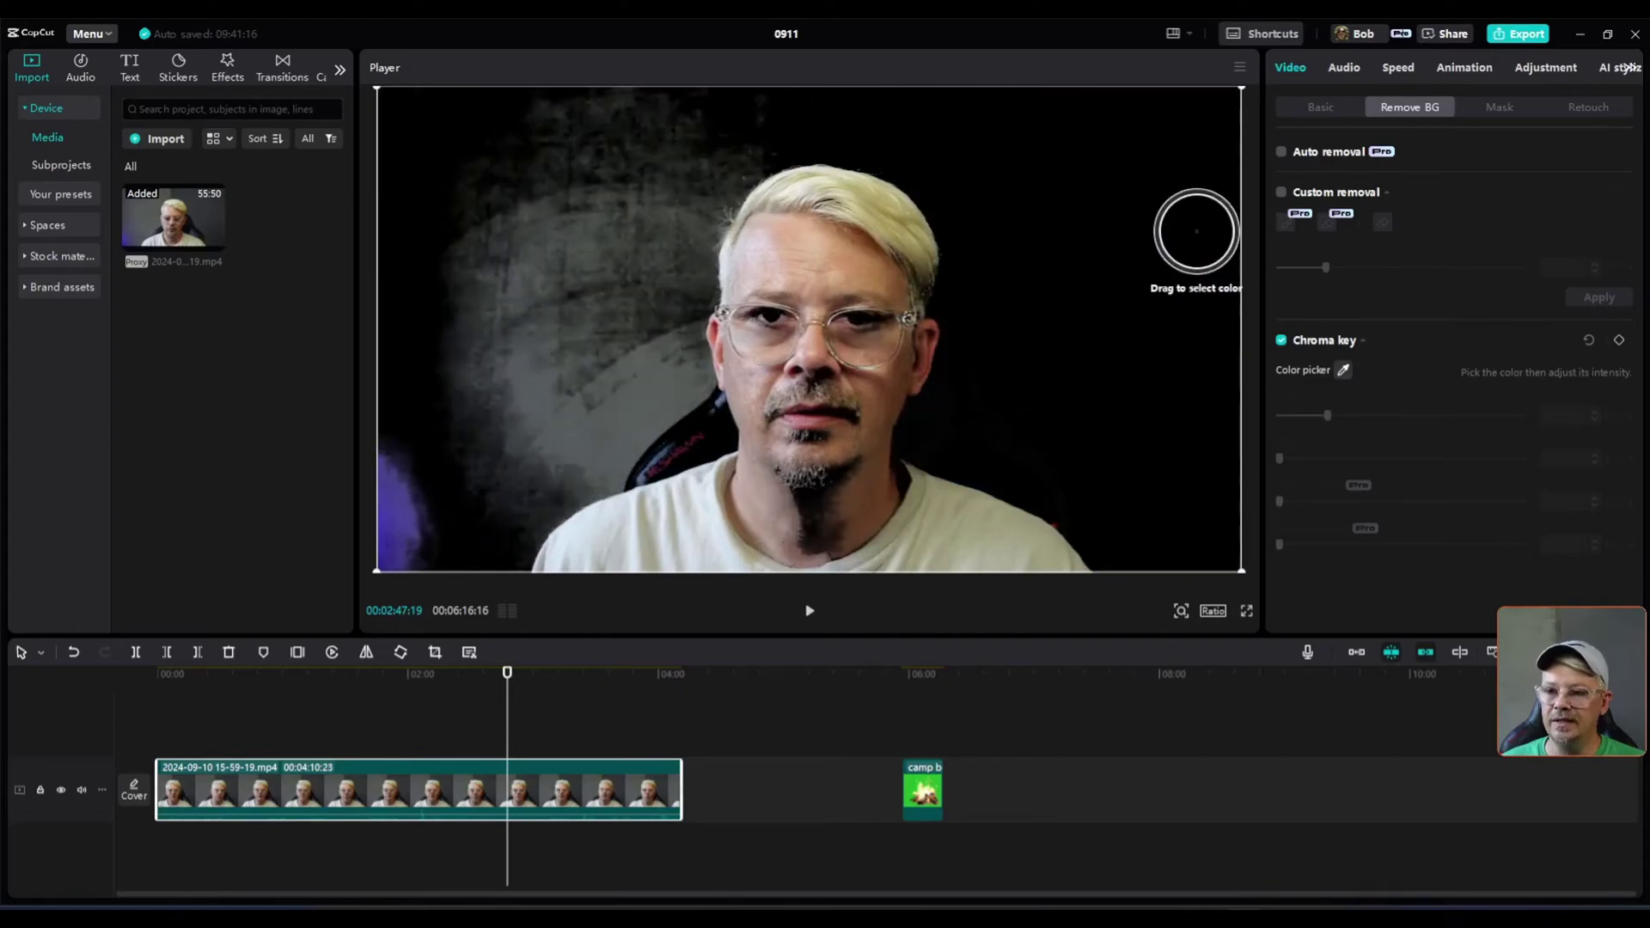
Sample the grey wall, try clean up edge 70 and feather 57, then switch Chroma key off.
{"action": "left_click", "coordinate": [1105, 207]}
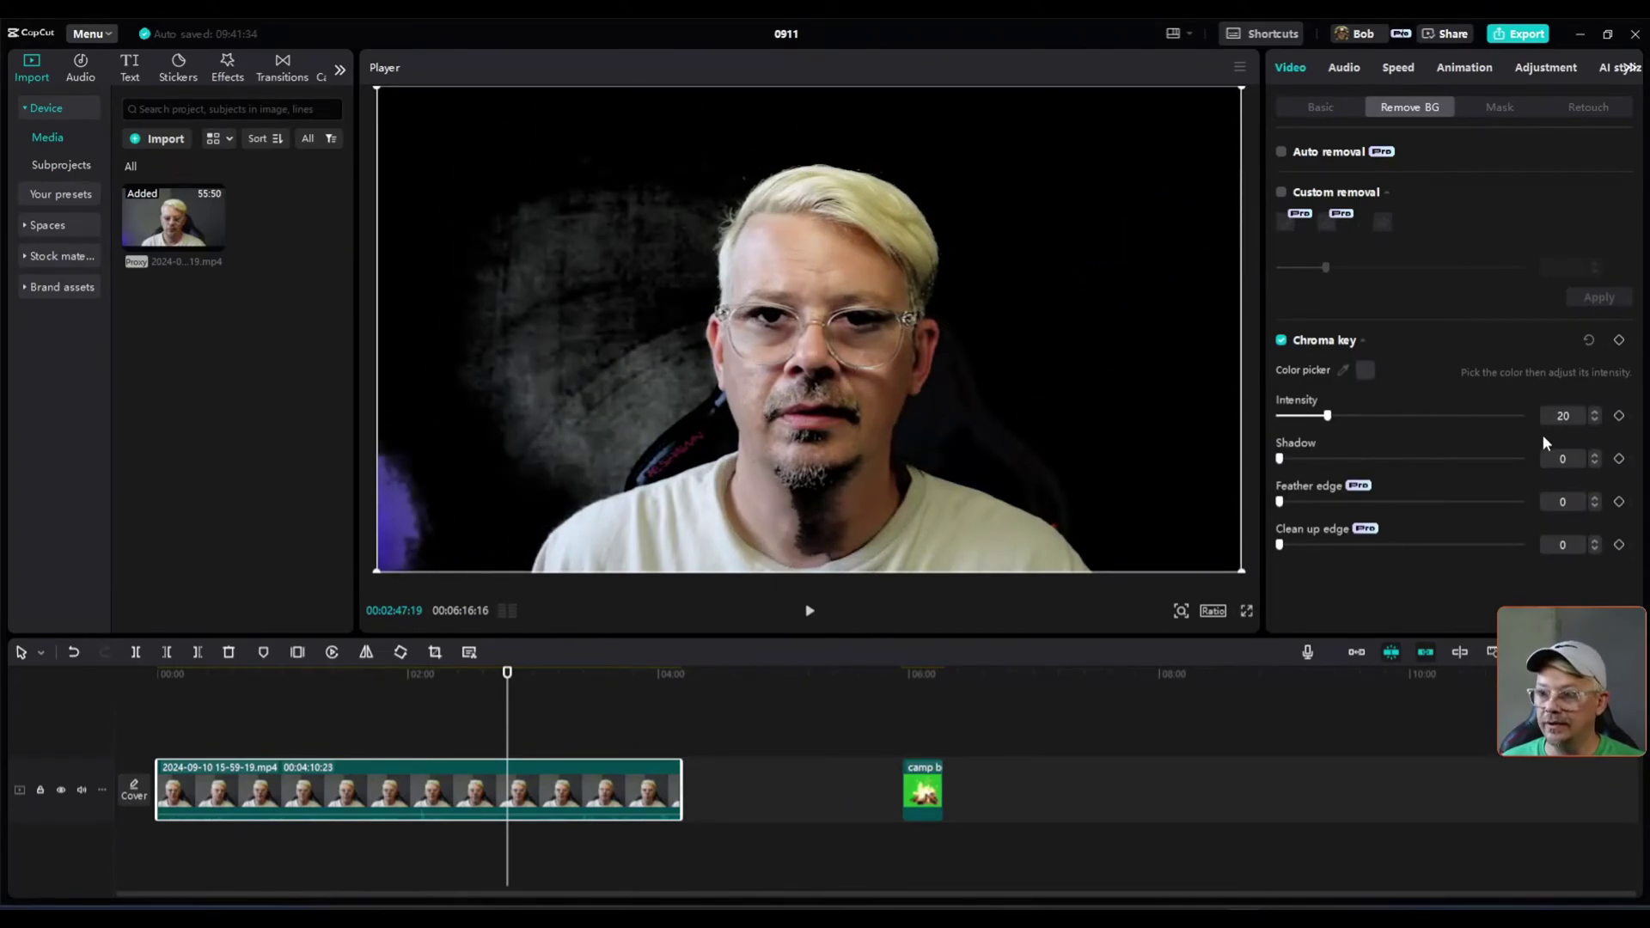
{"action": "left_click_drag", "start_coordinate": [1328, 421], "coordinate": [1304, 420]}
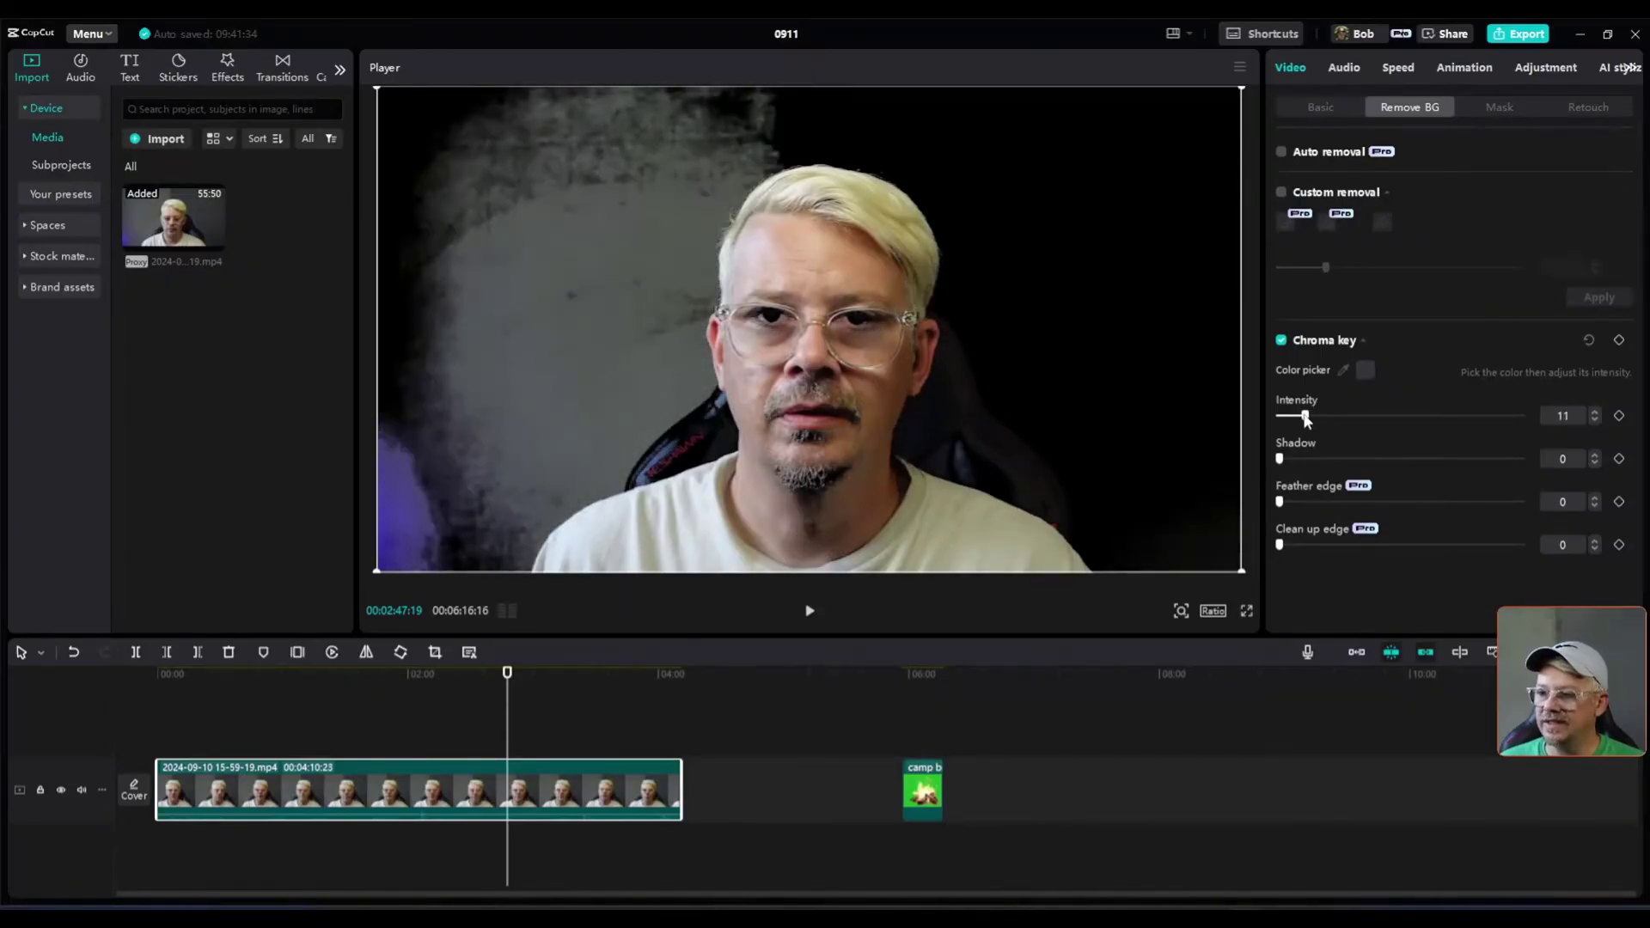
{"action": "left_click_drag", "start_coordinate": [1281, 546], "coordinate": [1448, 545]}
{"action": "left_click_drag", "start_coordinate": [1281, 503], "coordinate": [1416, 502]}
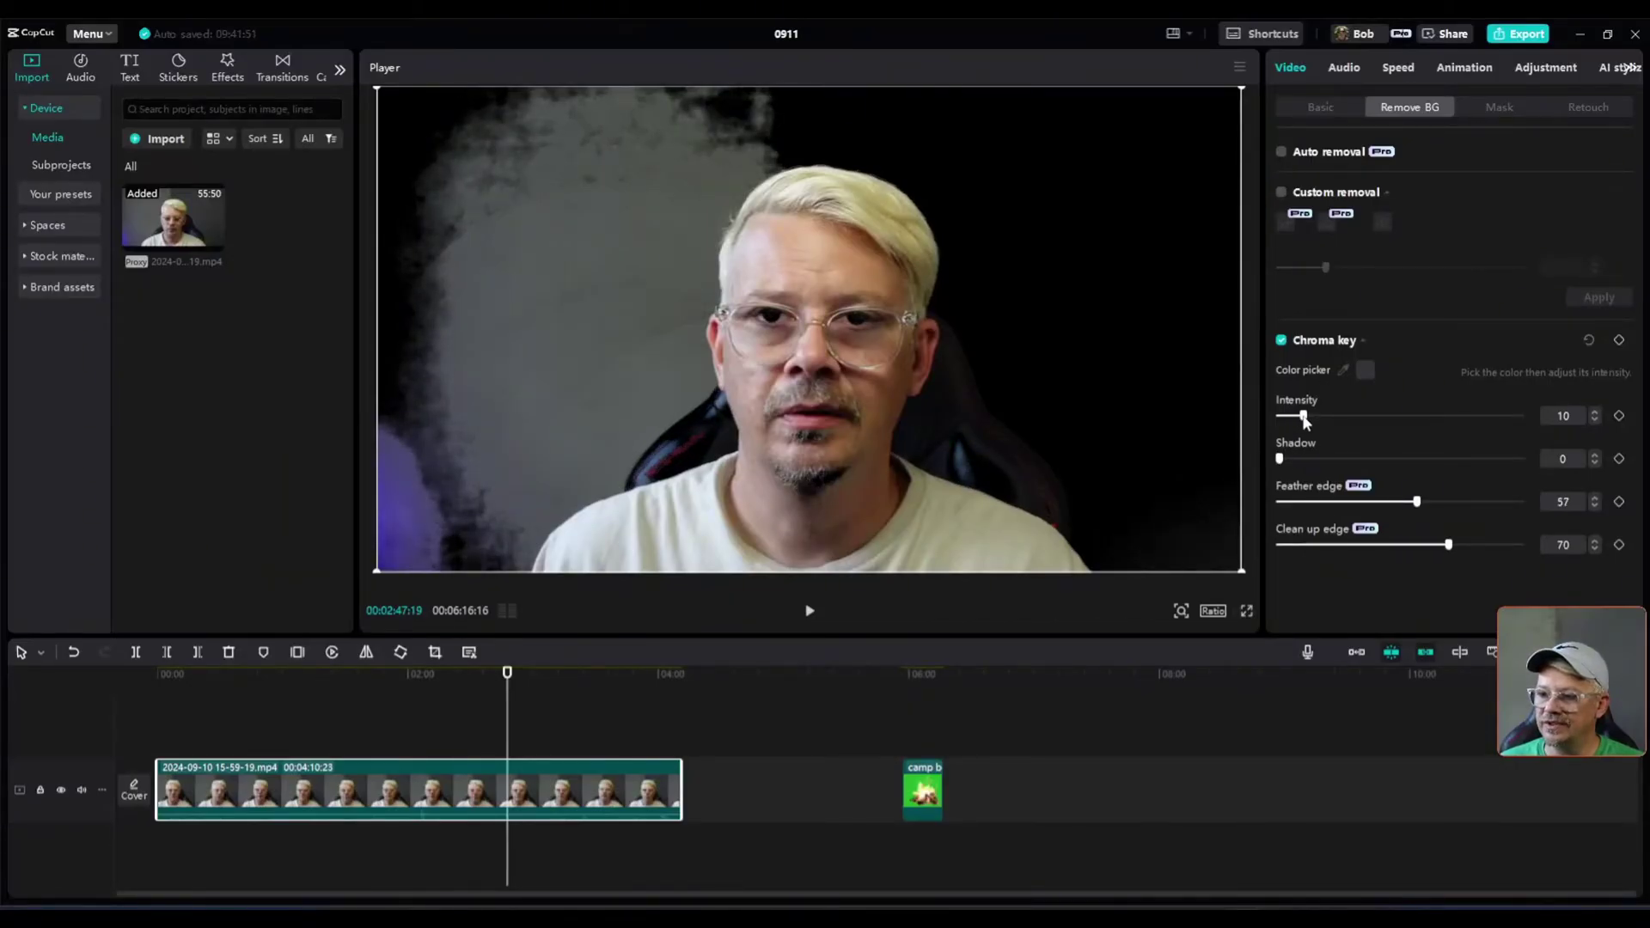
{"action": "mouse_move", "coordinate": [1303, 418]}
{"action": "left_mouse_down"}
{"action": "mouse_move", "coordinate": [1359, 413]}
{"action": "mouse_move", "coordinate": [1293, 416]}
{"action": "mouse_move", "coordinate": [1315, 416]}
{"action": "left_mouse_up"}
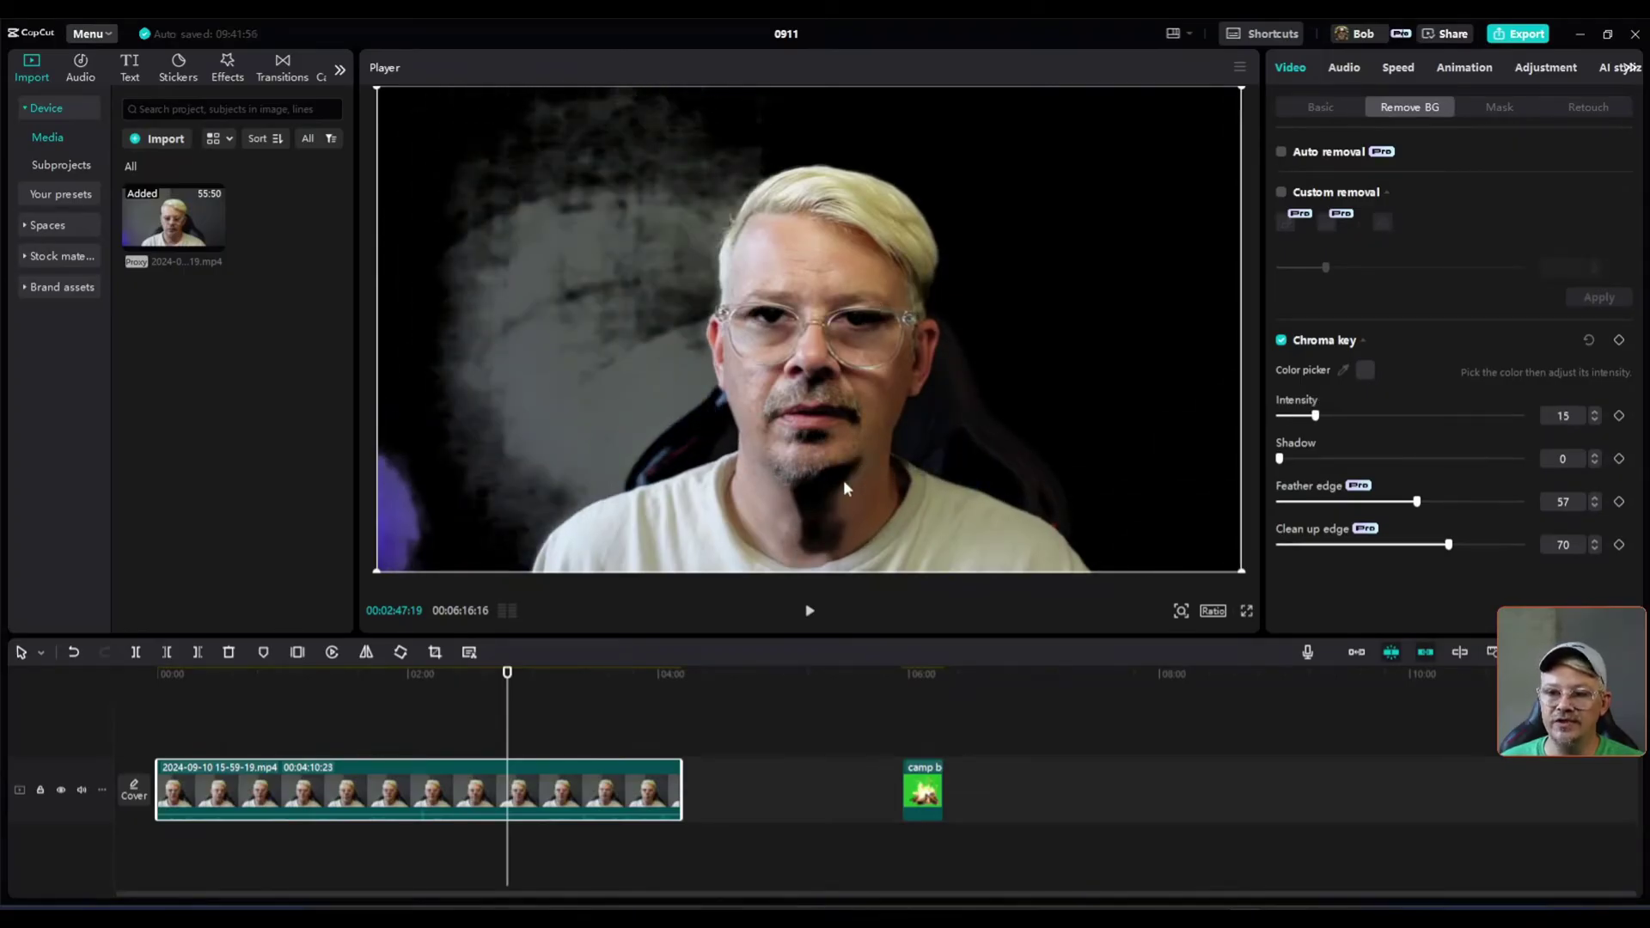
{"action": "left_click", "coordinate": [1280, 340]}
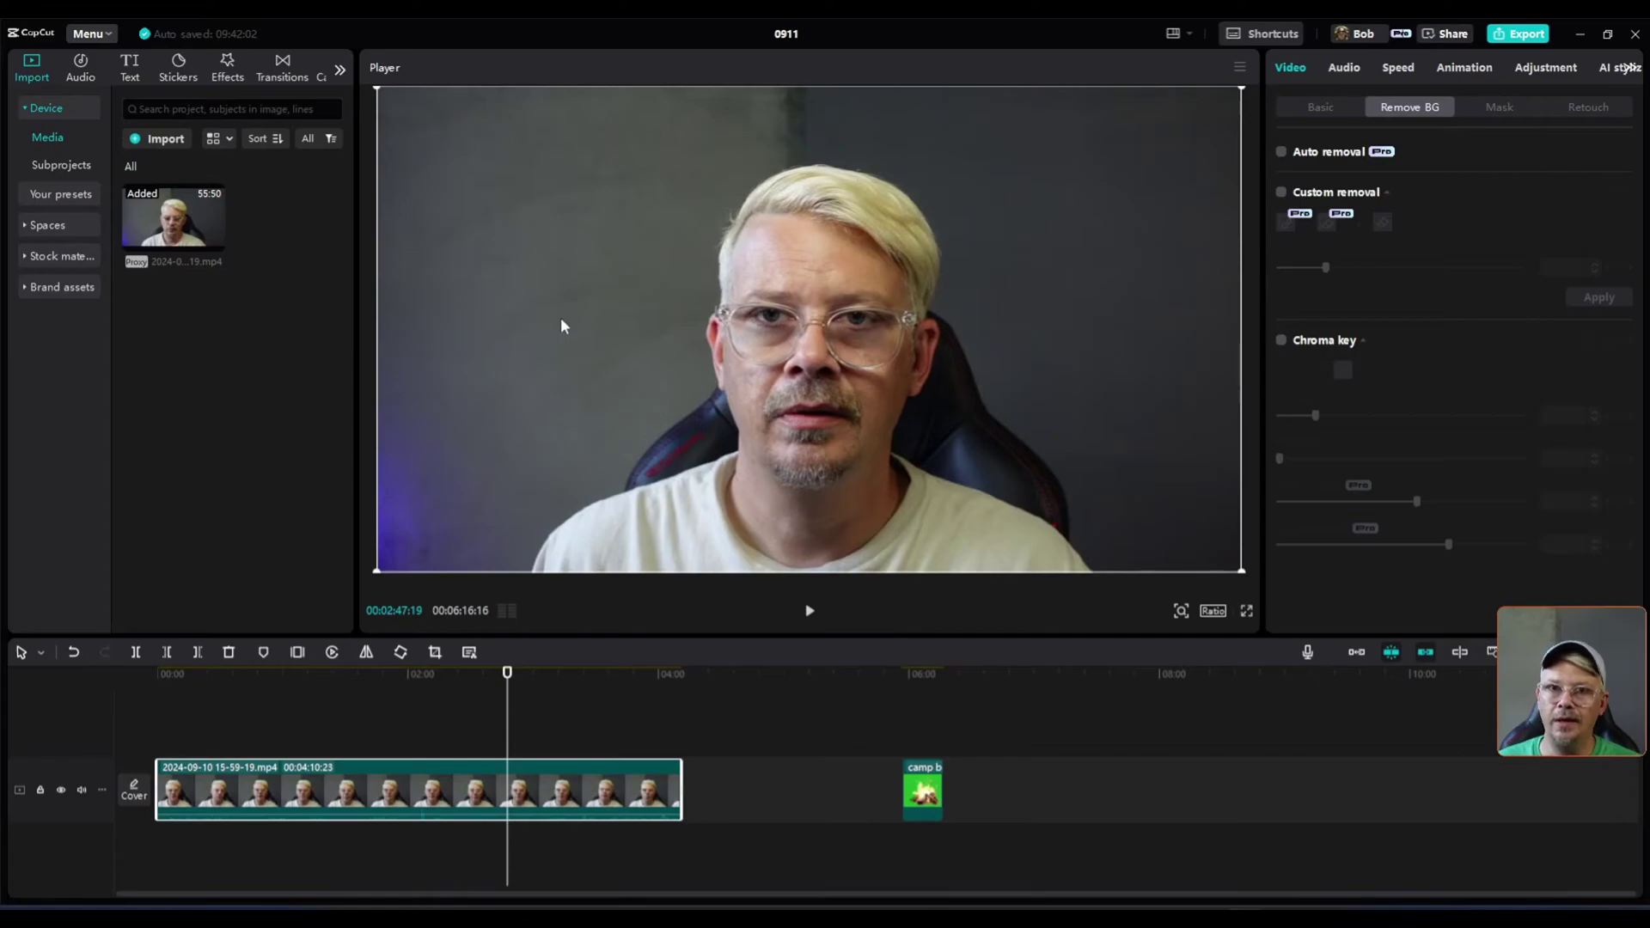
Toggle the campfire clip's chroma key off, then select the presenter clip near 02:22.
{"action": "left_click", "coordinate": [916, 678]}
{"action": "left_click", "coordinate": [923, 795]}
{"action": "left_click", "coordinate": [1280, 340]}
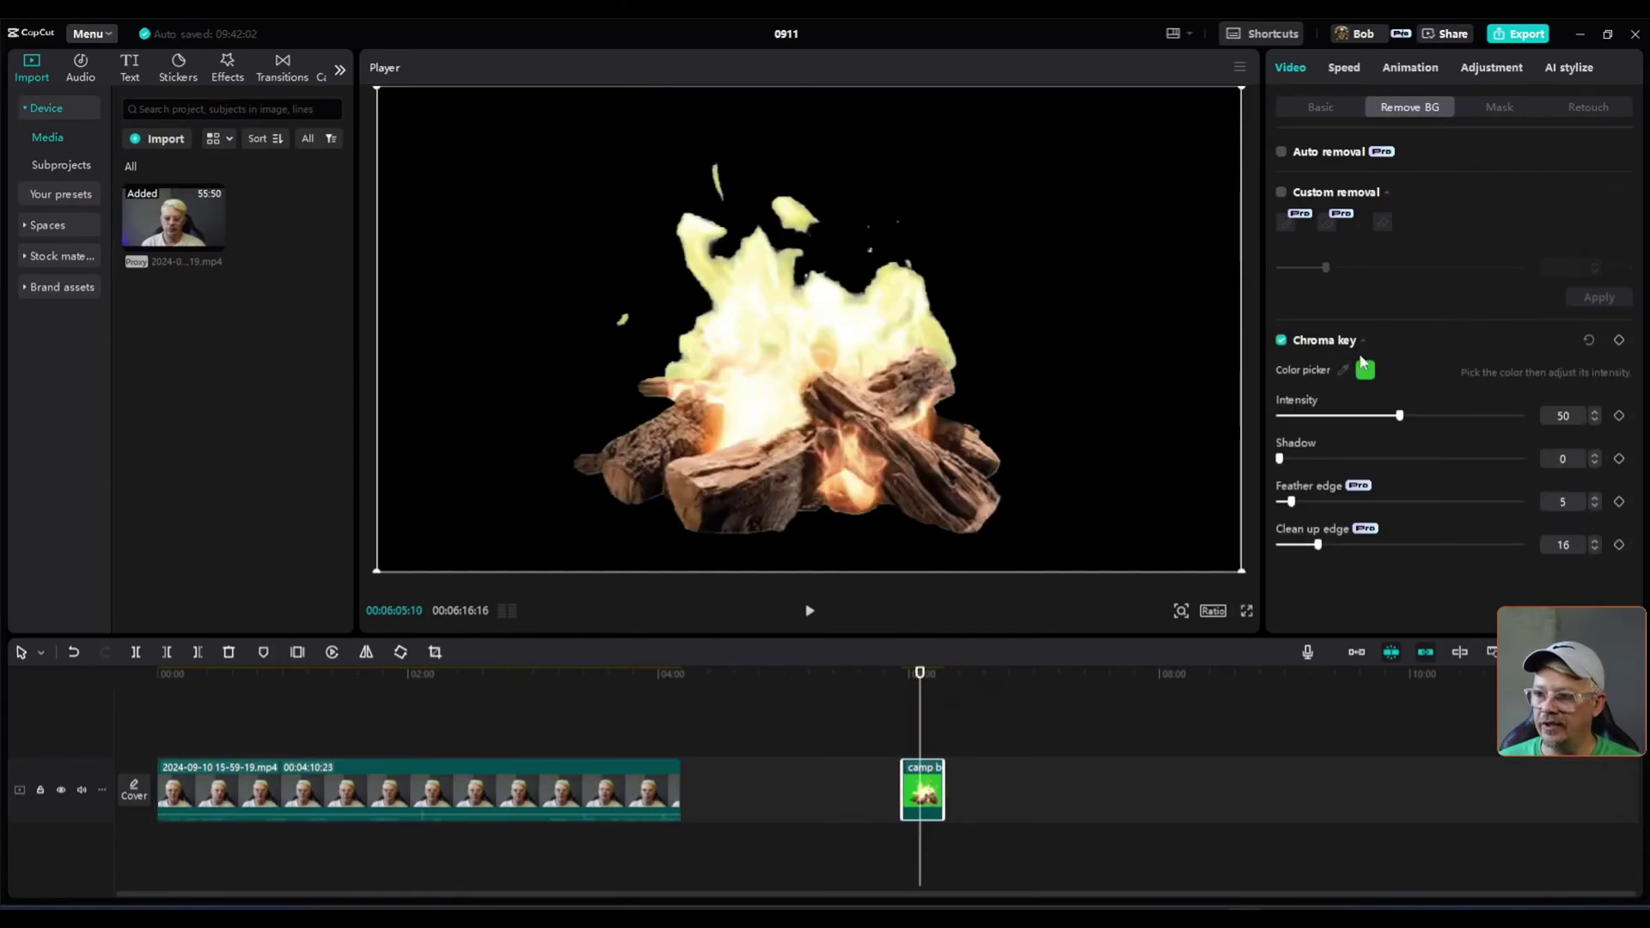
{"action": "left_click", "coordinate": [1281, 340]}
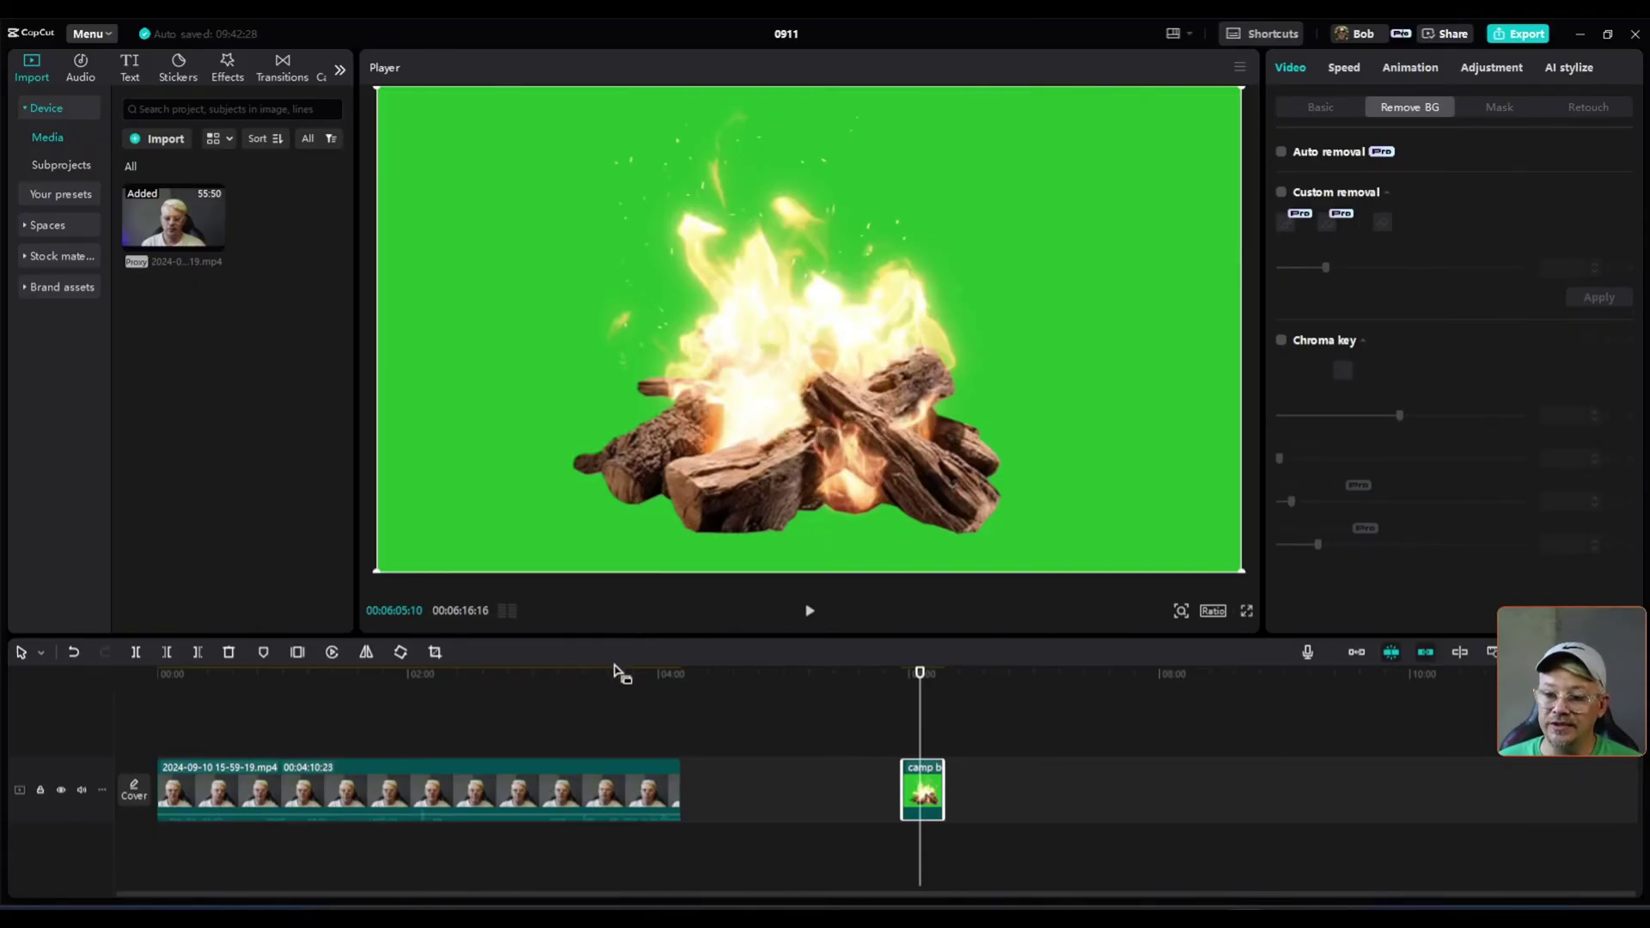
{"action": "left_click", "coordinate": [627, 674]}
{"action": "left_click", "coordinate": [455, 789]}
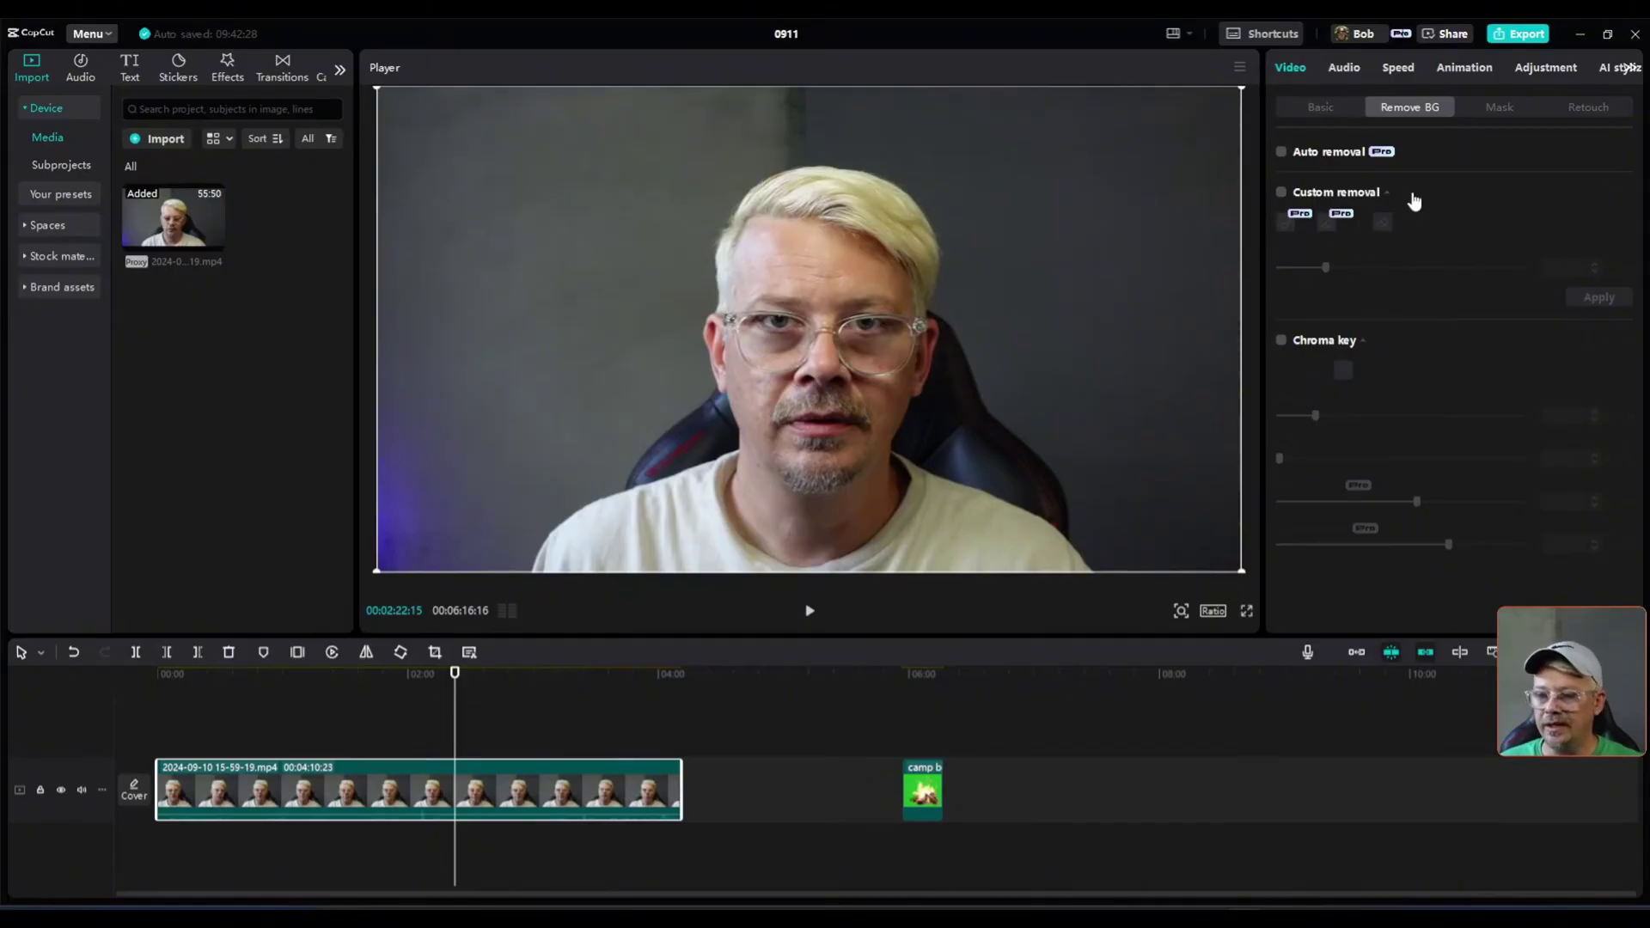
Turn on Auto removal for the presenter and move back to about 01:47.
{"action": "left_click", "coordinate": [1283, 154]}
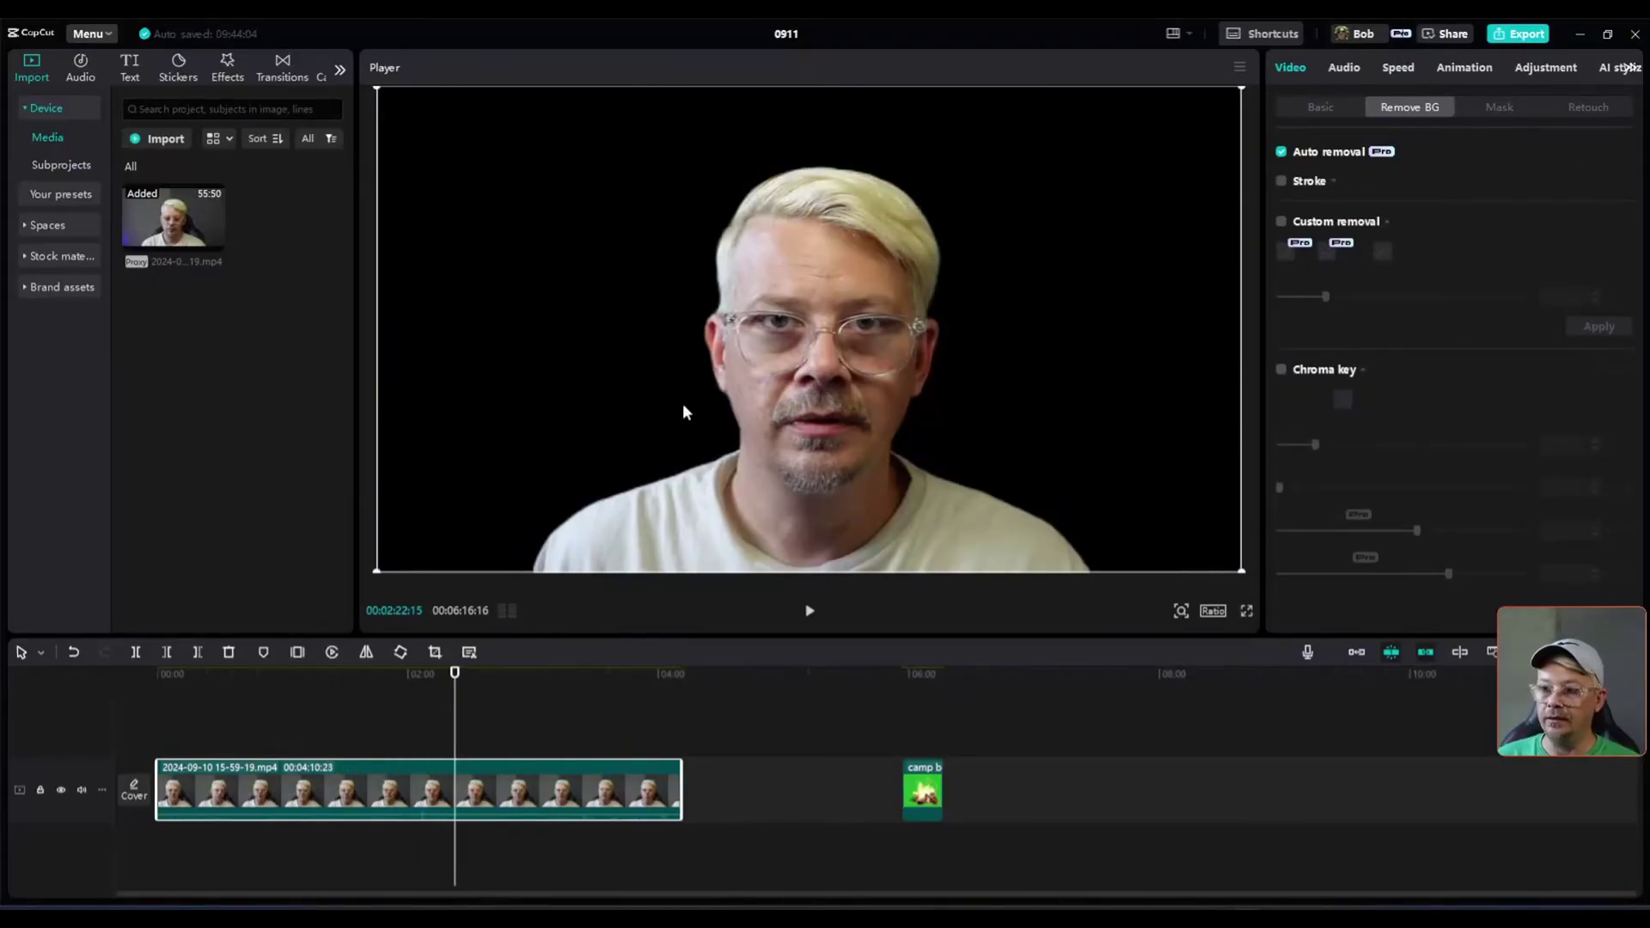
{"action": "left_click_drag", "start_coordinate": [455, 674], "coordinate": [366, 674]}
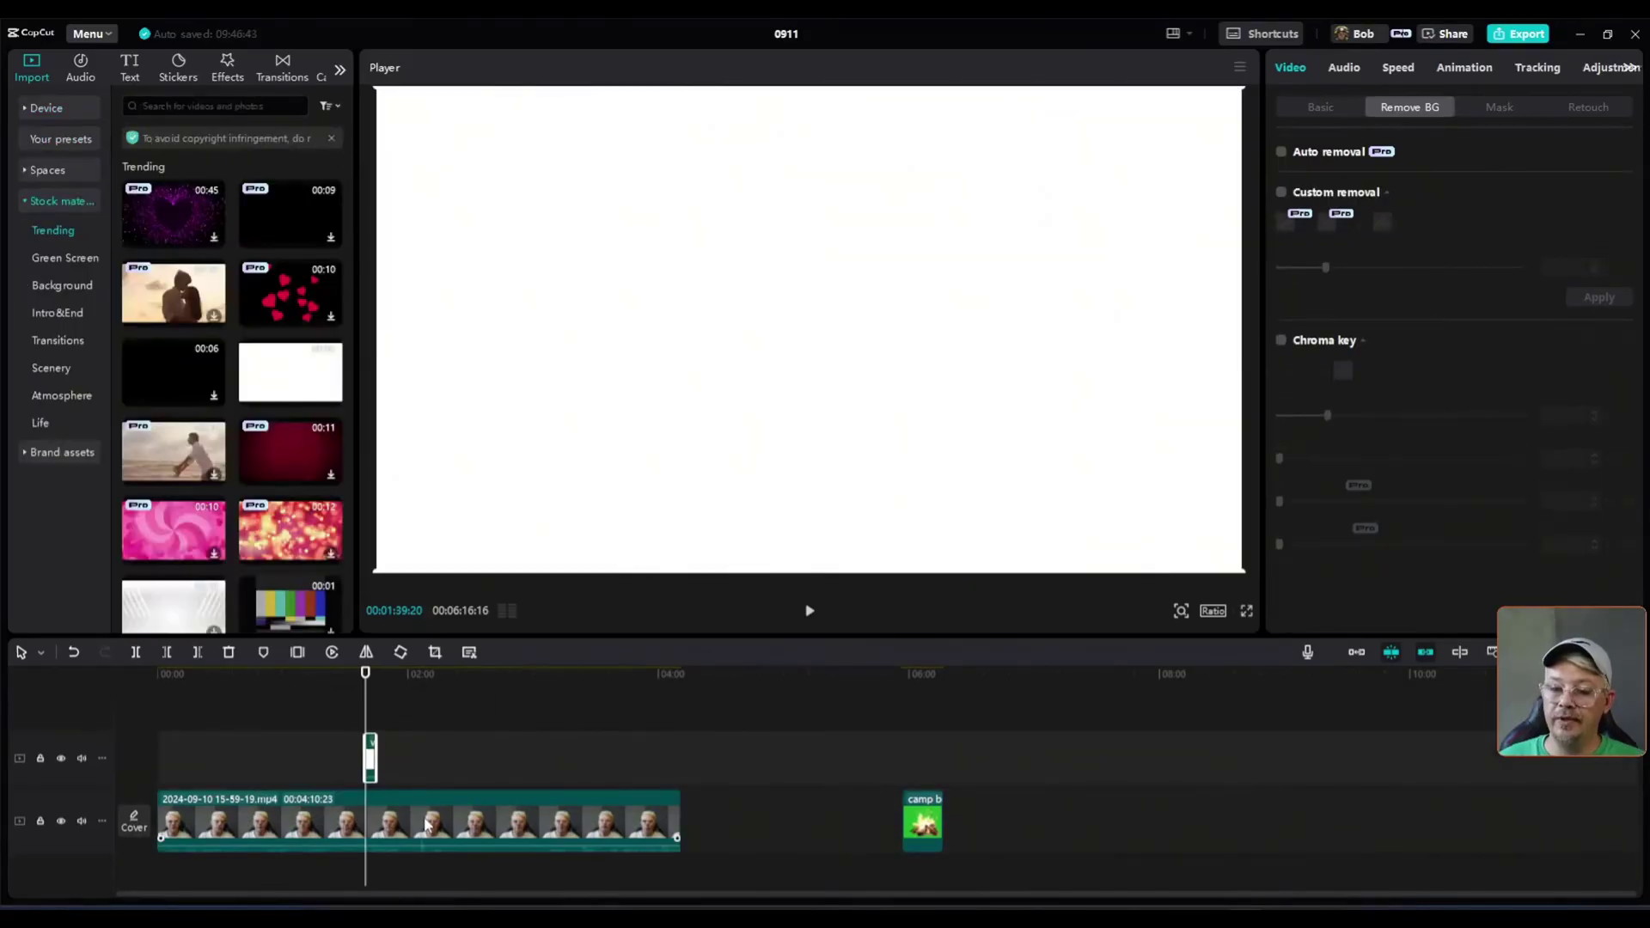
Lift the presenter to the upper track and set the white clip at the start to 0.1x speed.
{"action": "left_click_drag", "start_coordinate": [428, 828], "coordinate": [428, 746]}
{"action": "left_click", "coordinate": [369, 808]}
{"action": "scroll", "coordinate": [370, 808], "scroll_direction": "up", "scroll_amount": 3}
{"action": "left_click_drag", "start_coordinate": [857, 830], "coordinate": [181, 824]}
{"action": "left_click", "coordinate": [1399, 67]}
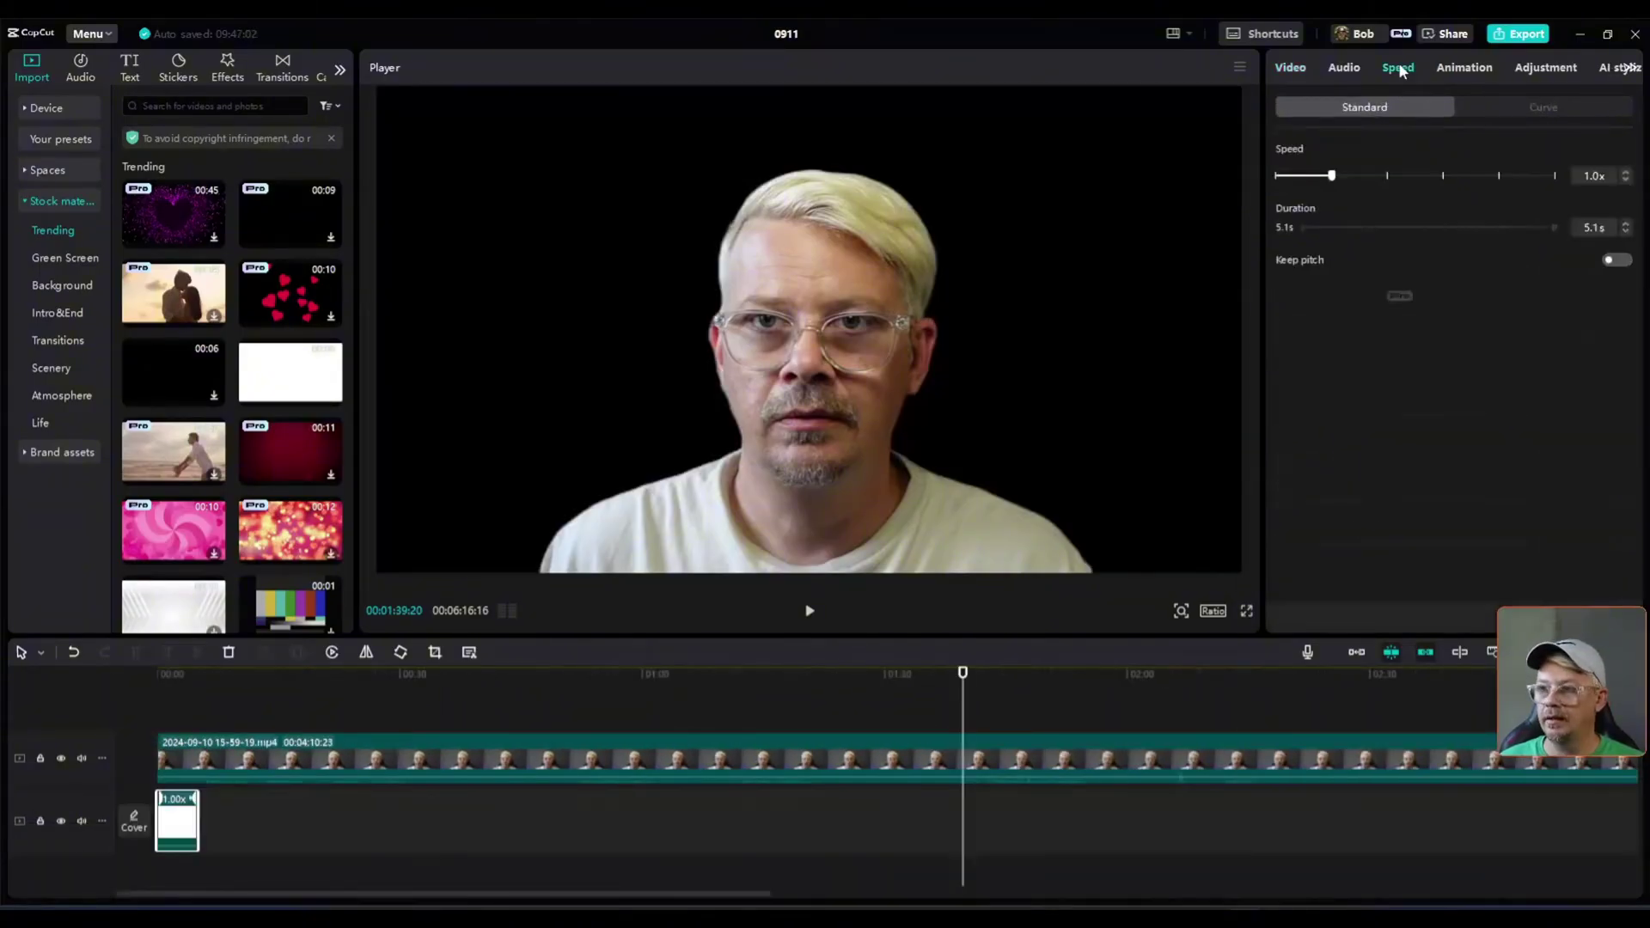
{"action": "left_click_drag", "start_coordinate": [1332, 176], "coordinate": [1277, 174]}
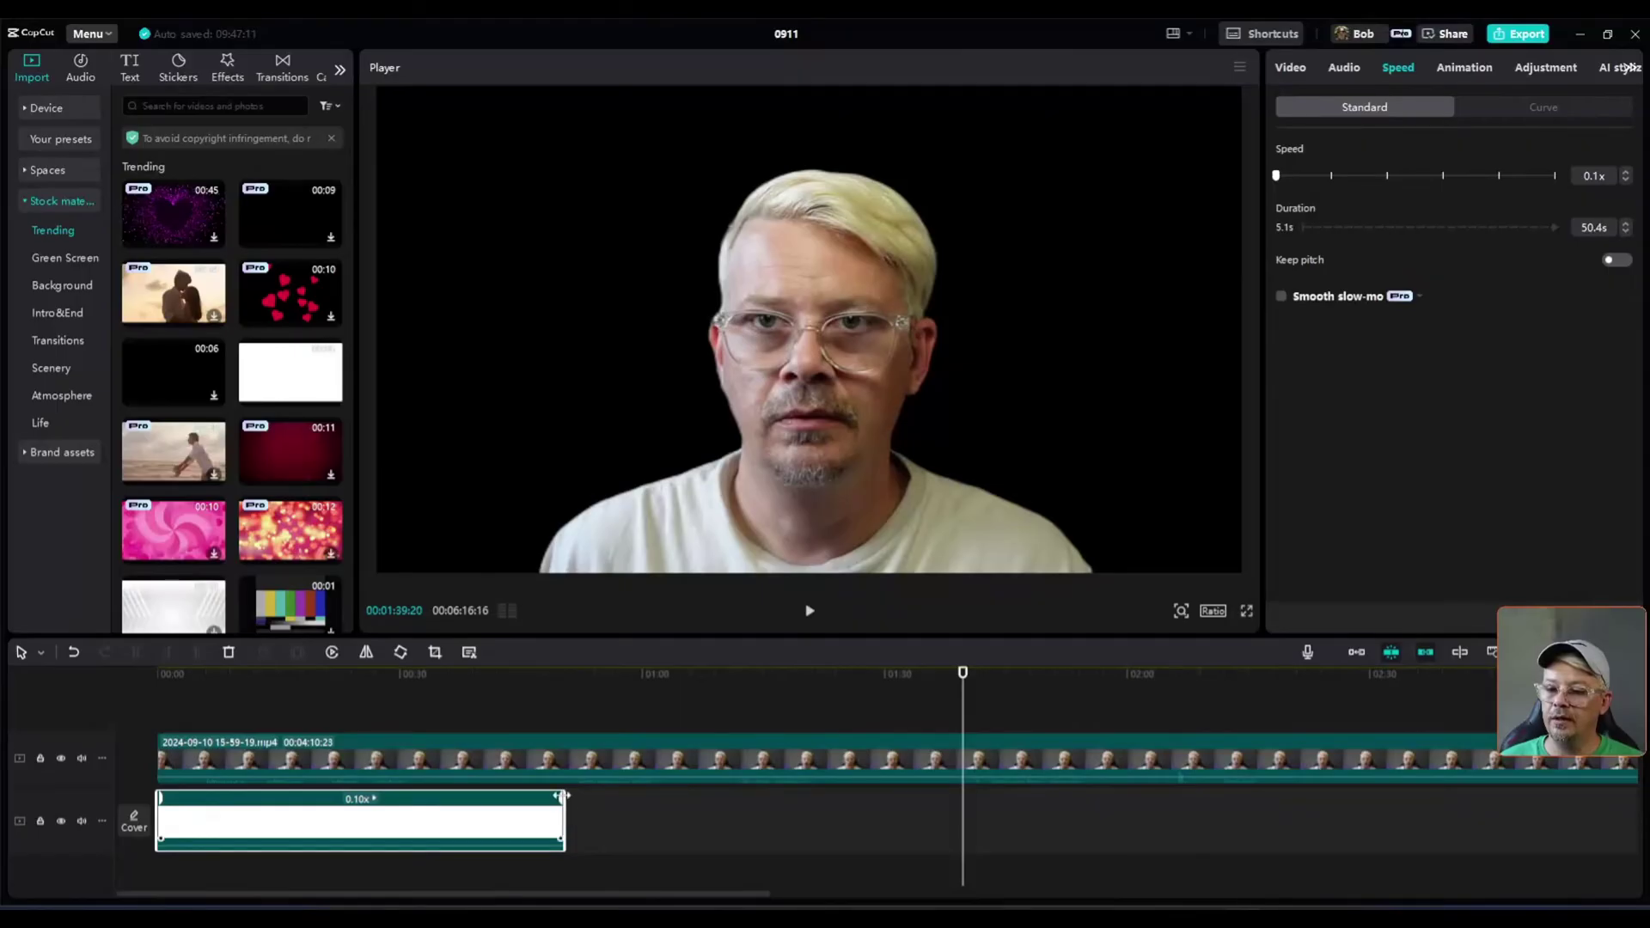
Add a freeze frame after the white clip and extend it to about 03:48.
{"action": "left_click", "coordinate": [551, 677]}
{"action": "left_click", "coordinate": [306, 649]}
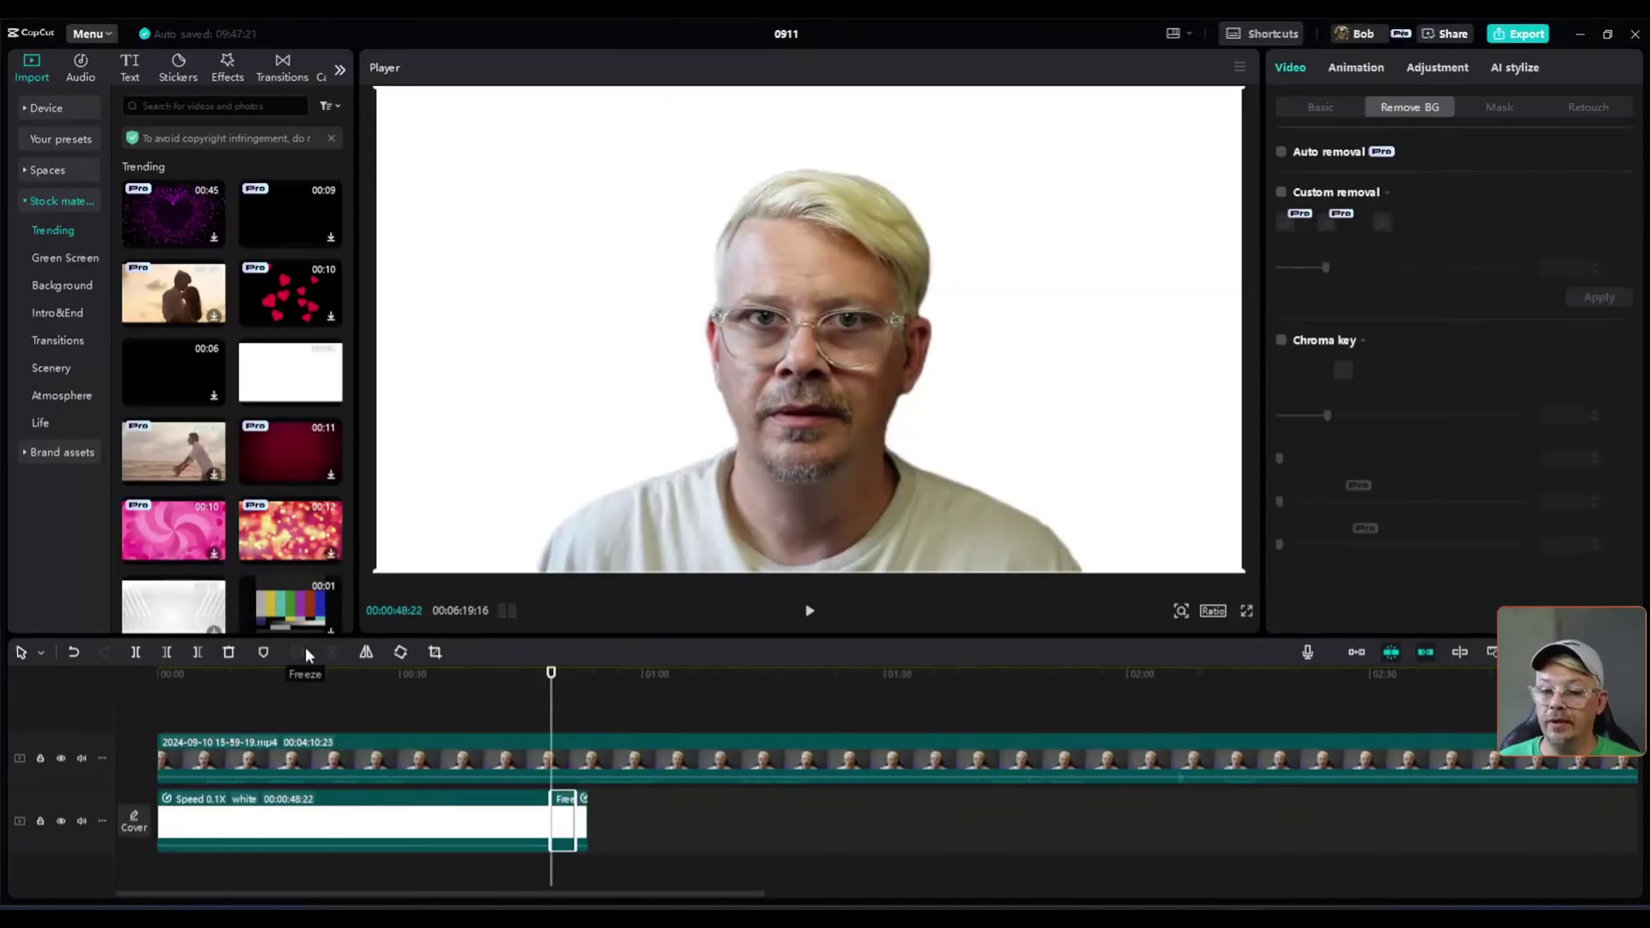
{"action": "left_click", "coordinate": [604, 814]}
{"action": "left_click", "coordinate": [581, 821]}
{"action": "left_click", "coordinate": [599, 816]}
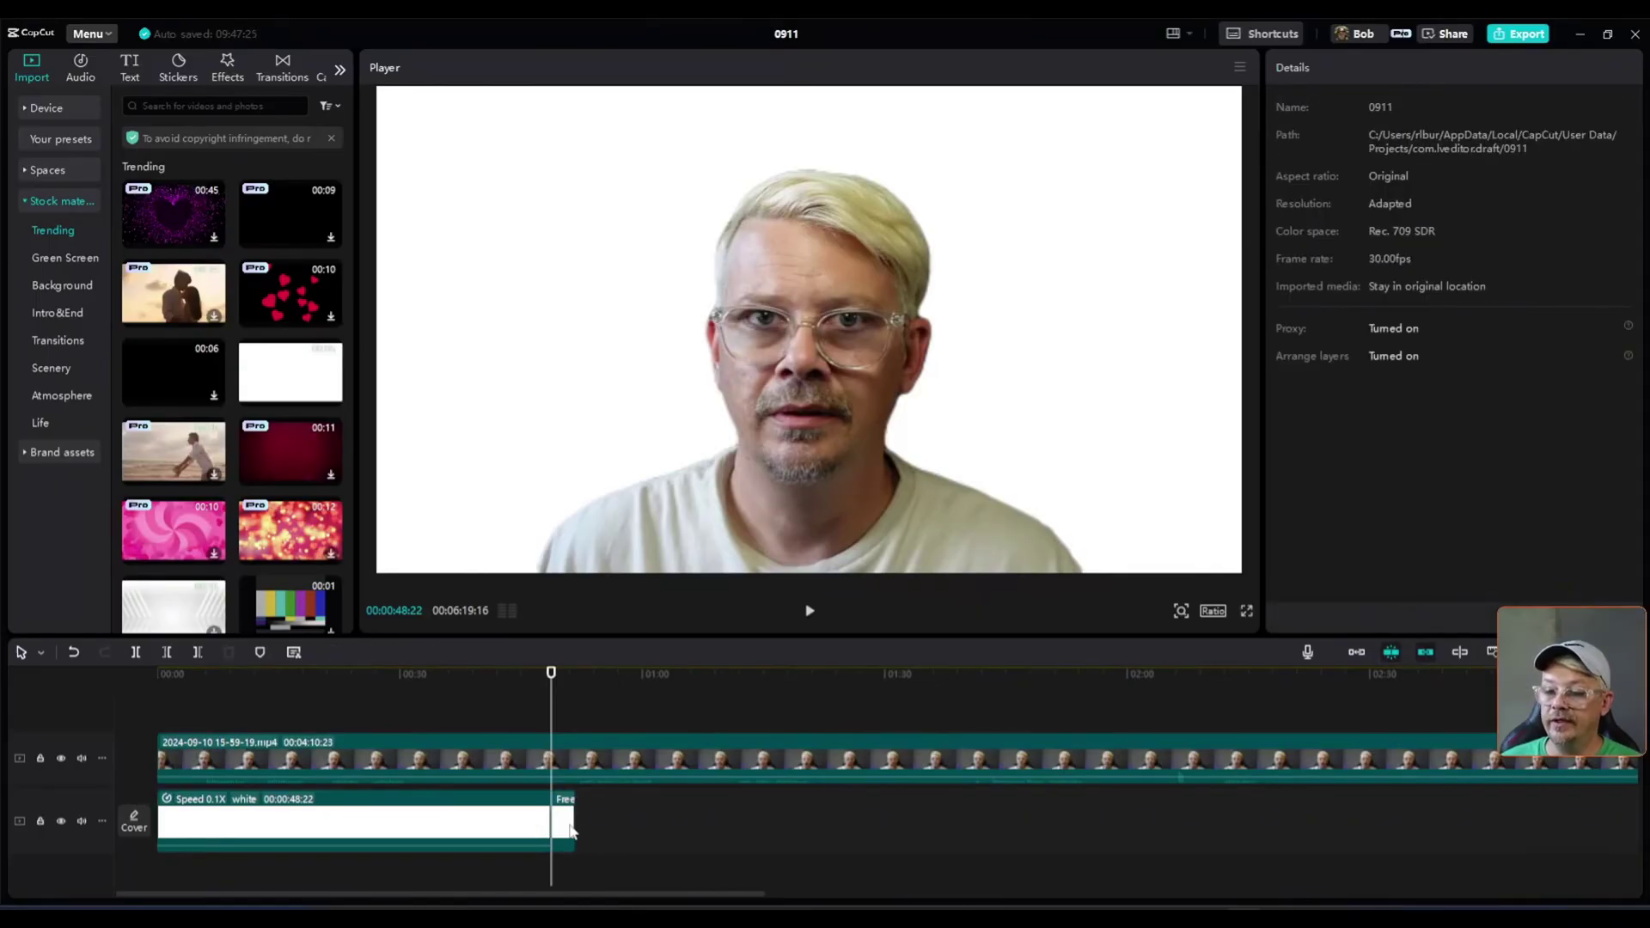
{"action": "left_click_drag", "start_coordinate": [552, 819], "coordinate": [791, 795]}
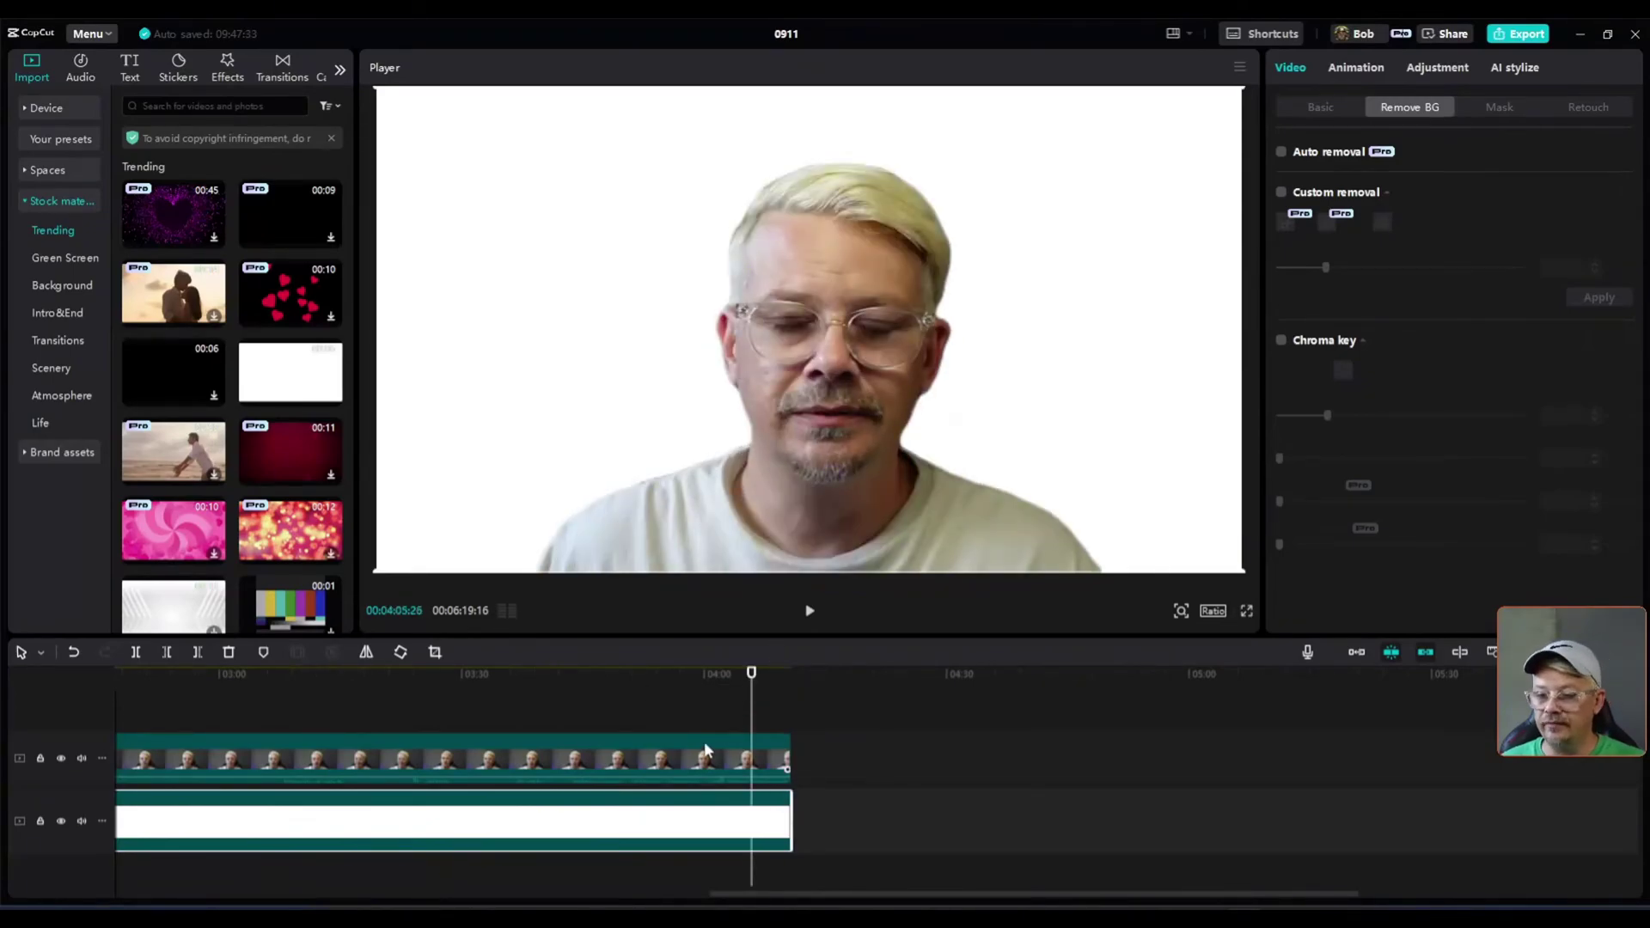
{"action": "scroll", "coordinate": [704, 749], "scroll_direction": "down", "scroll_amount": 5}
{"action": "left_click_drag", "start_coordinate": [593, 681], "coordinate": [486, 756]}
For the presenter clip at 03:00, turn off Auto removal and enable Custom removal.
{"action": "left_click", "coordinate": [567, 756]}
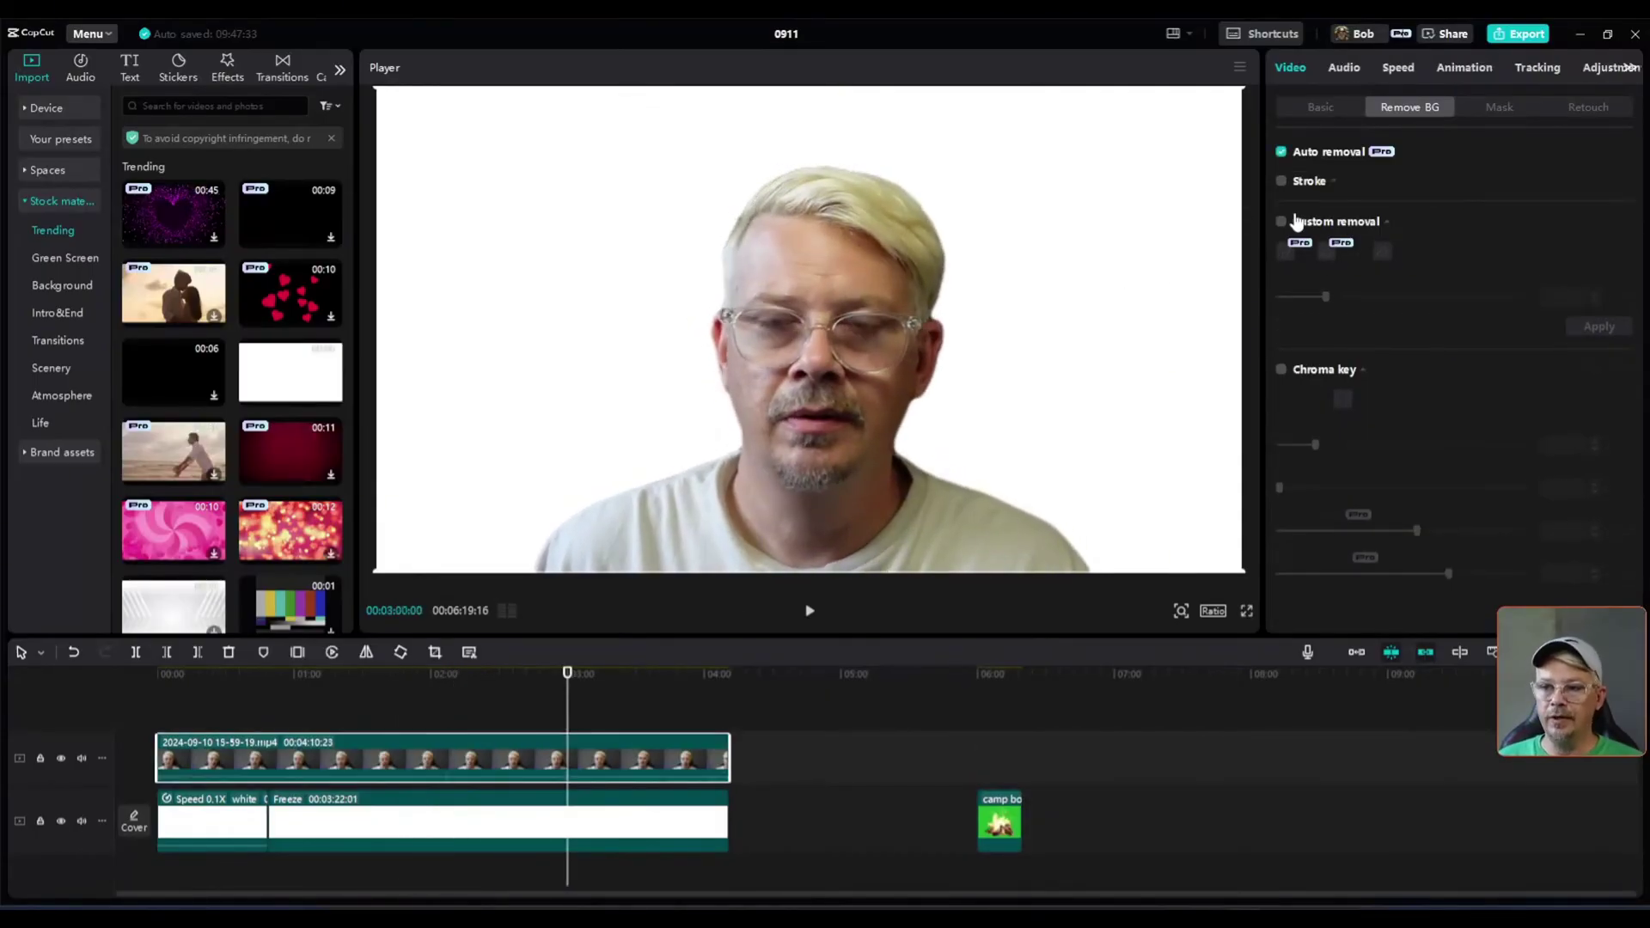
{"action": "left_click", "coordinate": [1282, 152]}
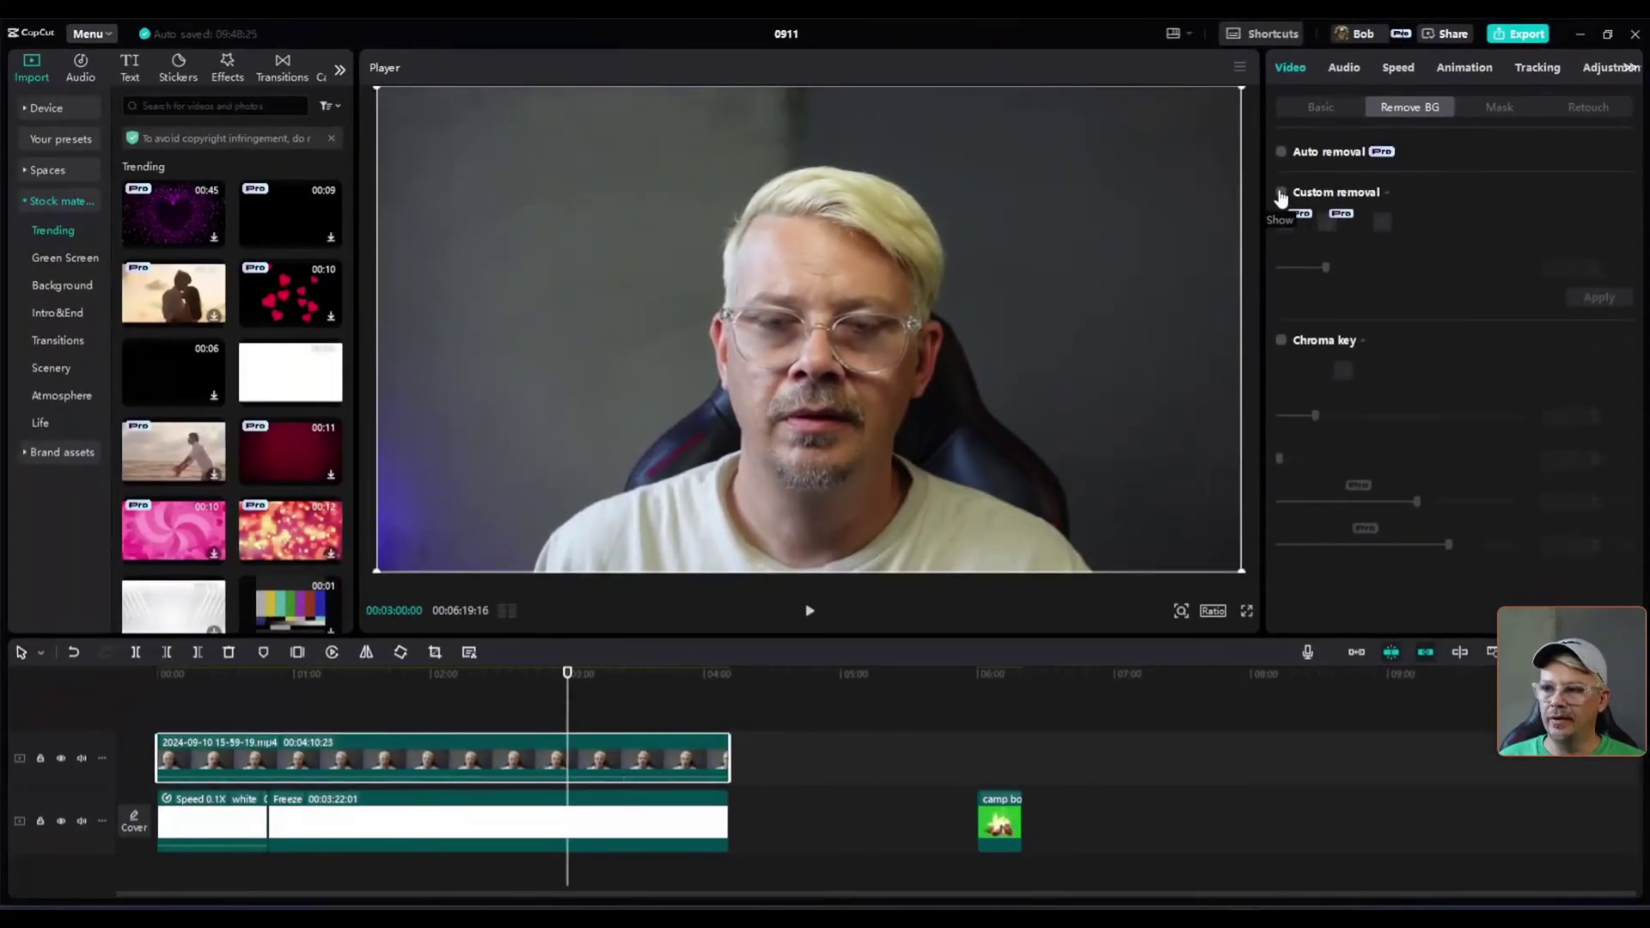
{"action": "left_click", "coordinate": [1282, 194]}
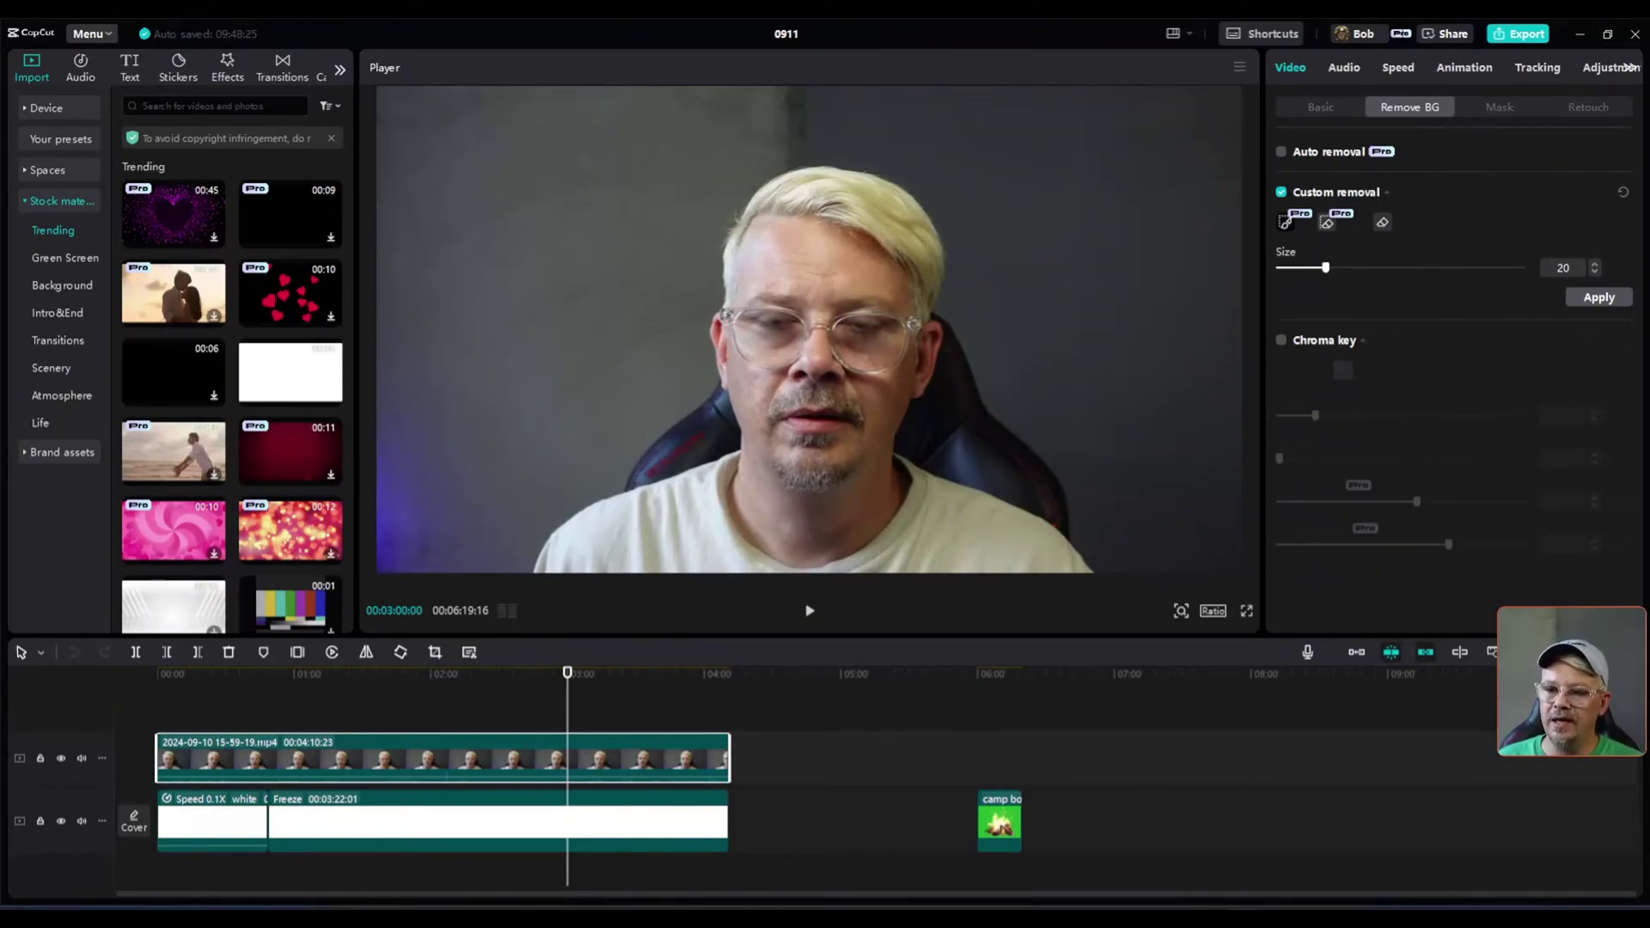
Brush over the presenter's face and collar to keep them, enlarge the brush, and select the Eraser.
{"action": "mouse_move", "coordinate": [574, 555]}
{"action": "left_mouse_down"}
{"action": "mouse_move", "coordinate": [805, 353]}
{"action": "mouse_move", "coordinate": [827, 213]}
{"action": "mouse_move", "coordinate": [890, 537]}
{"action": "left_mouse_up"}
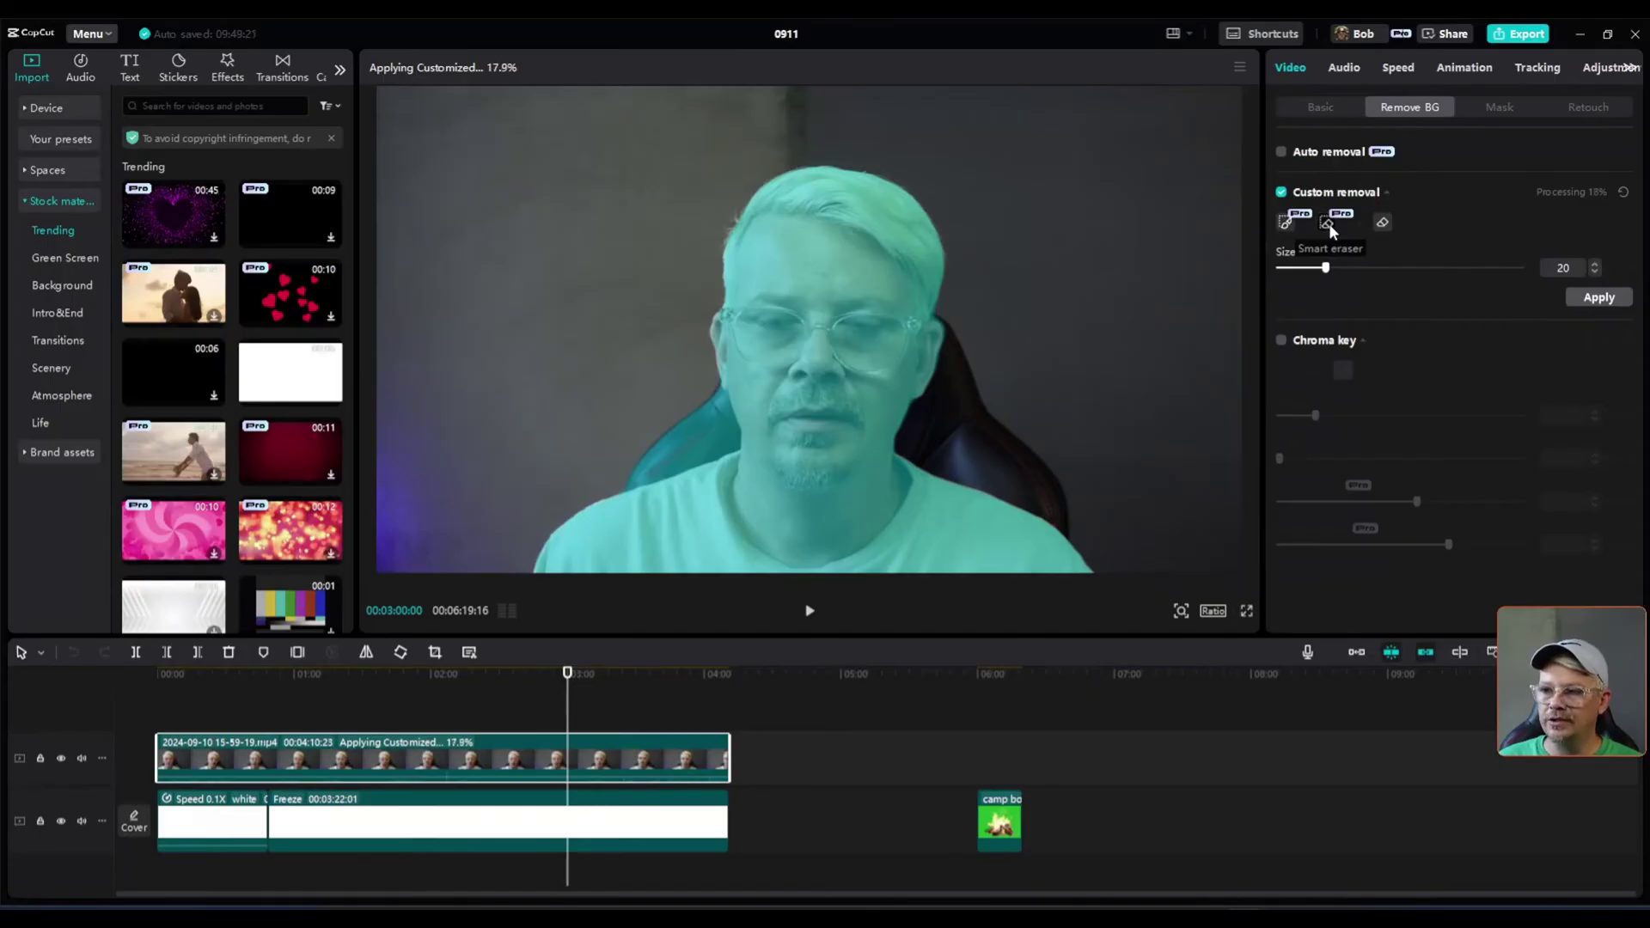
{"action": "left_click_drag", "start_coordinate": [662, 464], "coordinate": [704, 429]}
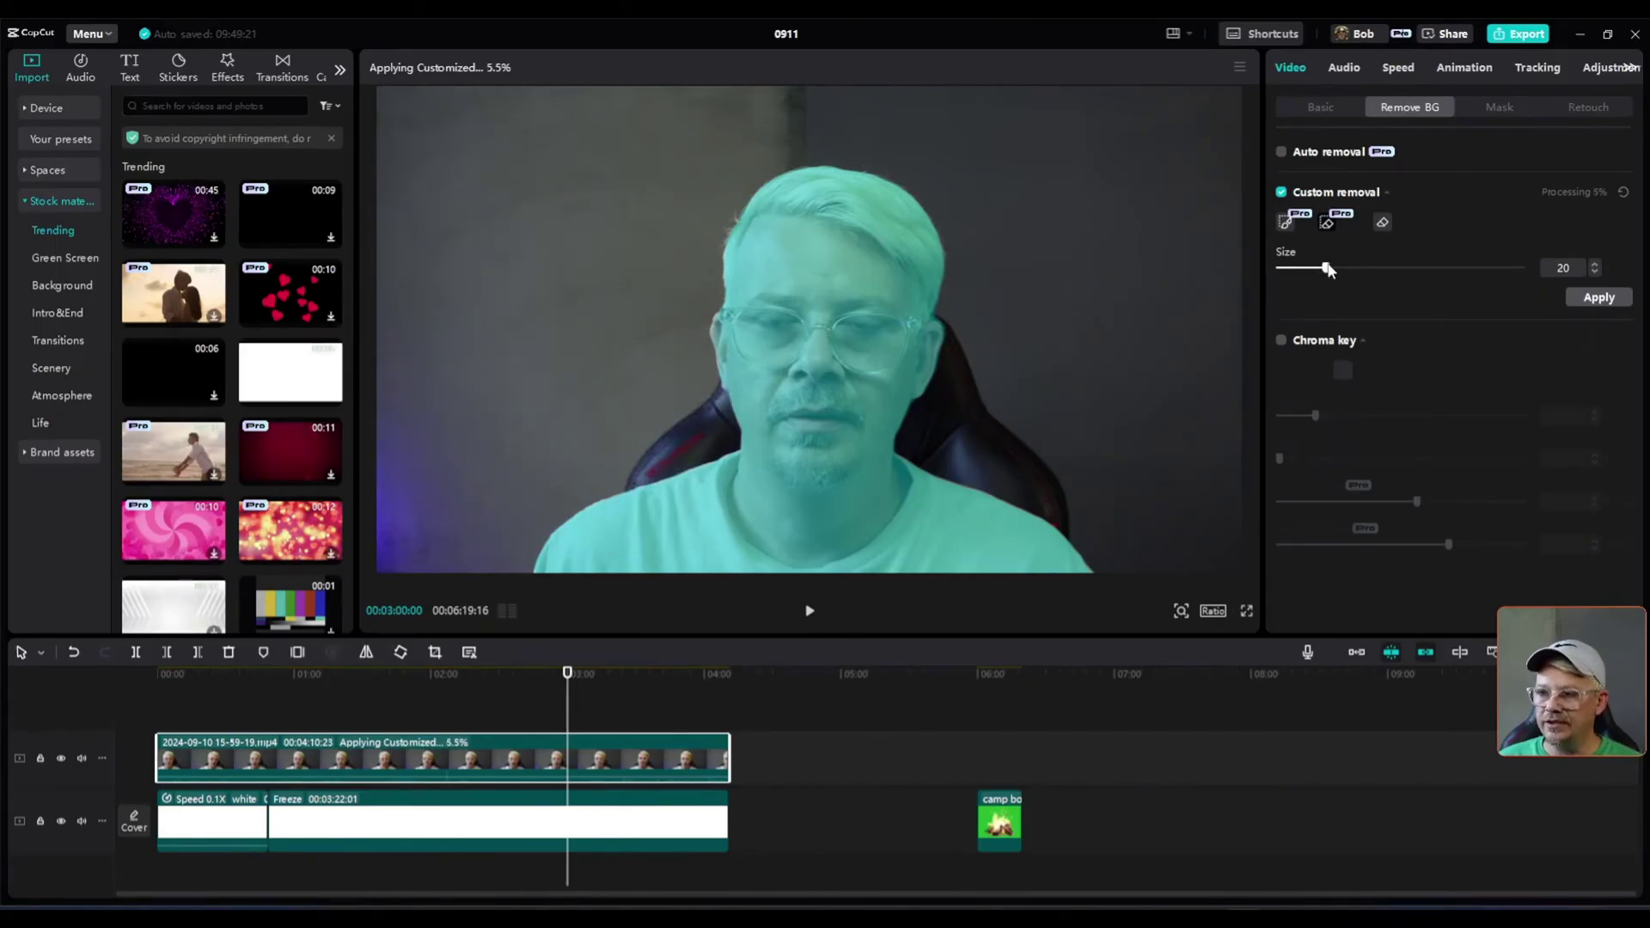
{"action": "mouse_move", "coordinate": [1323, 269]}
{"action": "left_mouse_down"}
{"action": "mouse_move", "coordinate": [1495, 267]}
{"action": "mouse_move", "coordinate": [1327, 271]}
{"action": "left_mouse_up"}
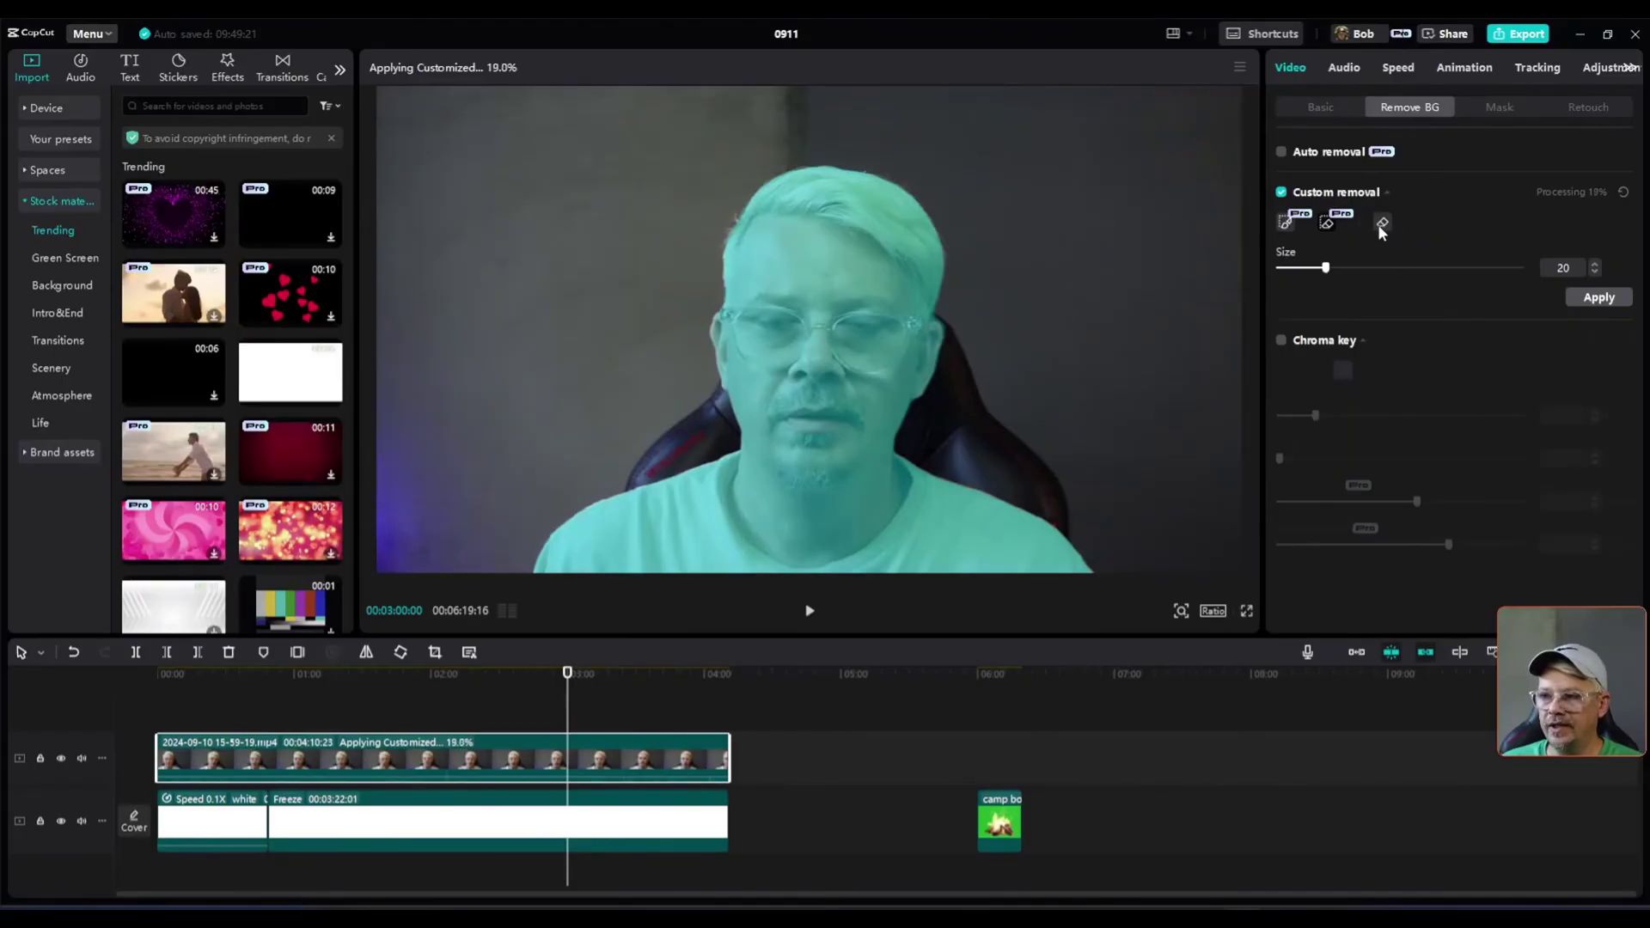
{"action": "left_click", "coordinate": [1381, 223]}
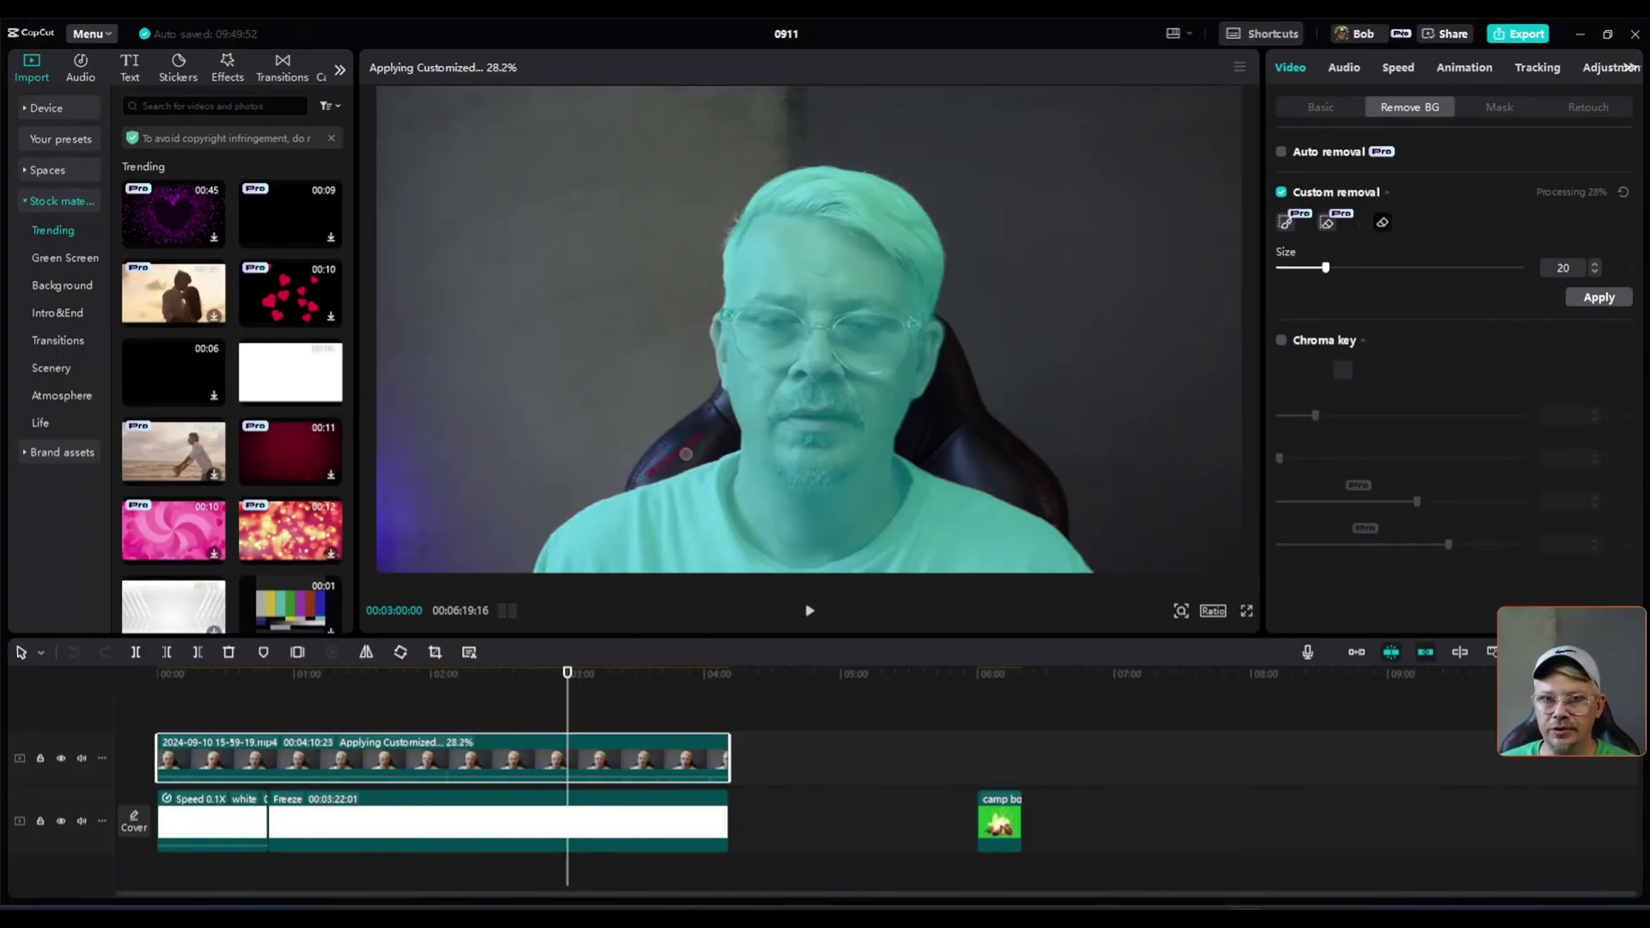
{"action": "left_click", "coordinate": [1384, 225]}
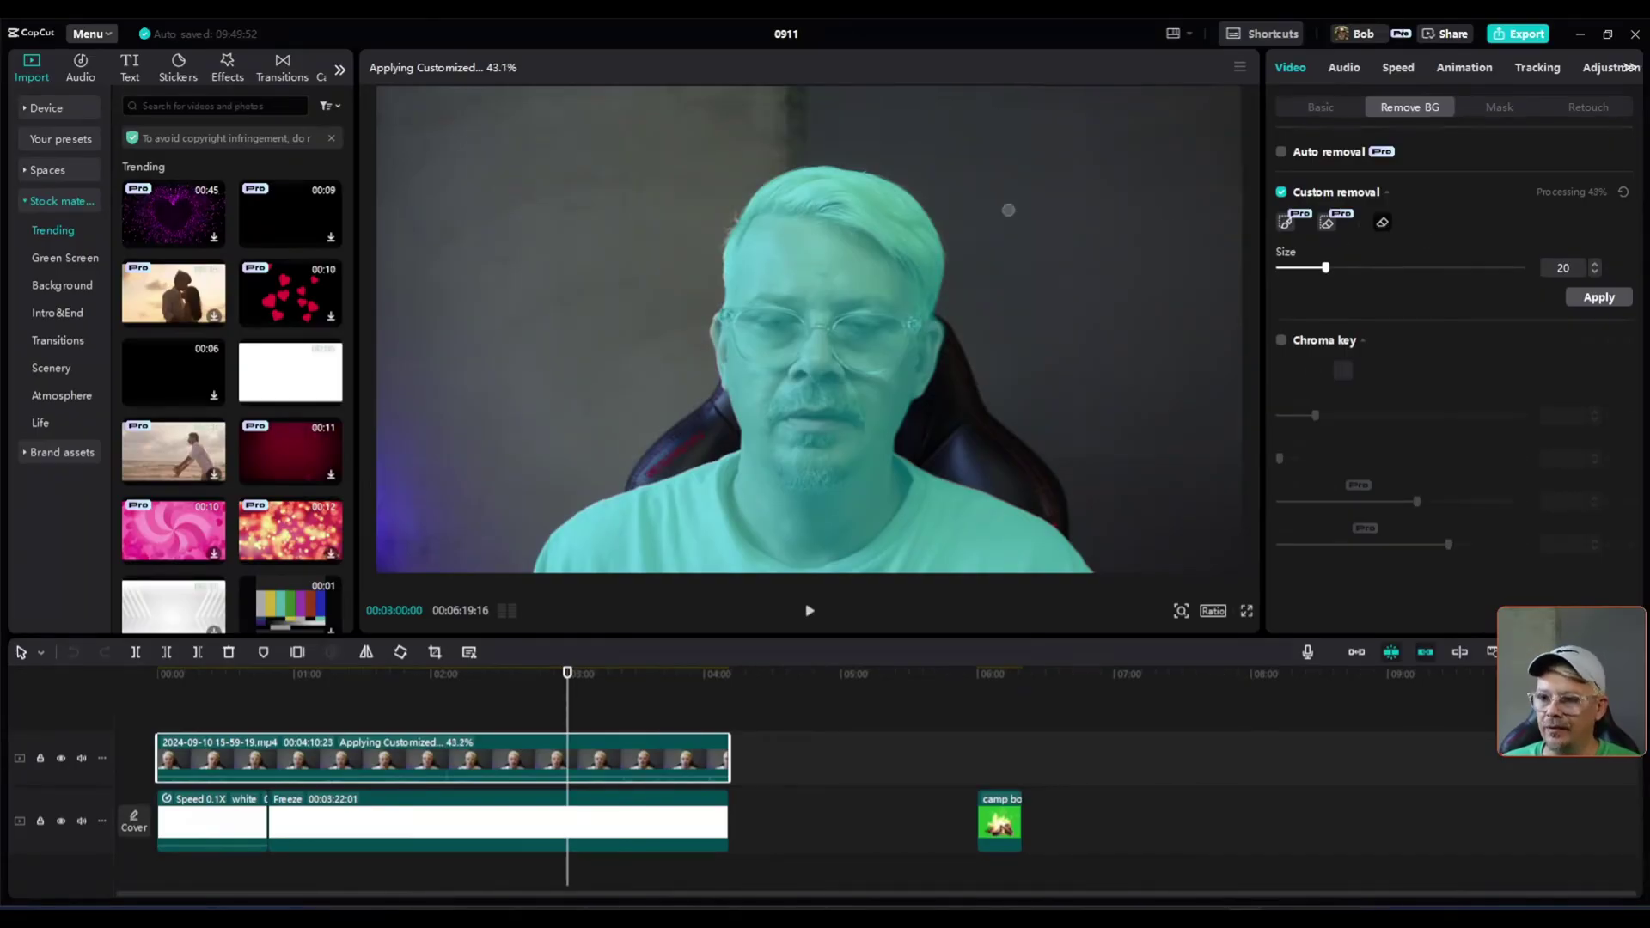
Apply the custom removal and check the cutout at frames around 03:00–03:16.
{"action": "left_click", "coordinate": [1597, 297]}
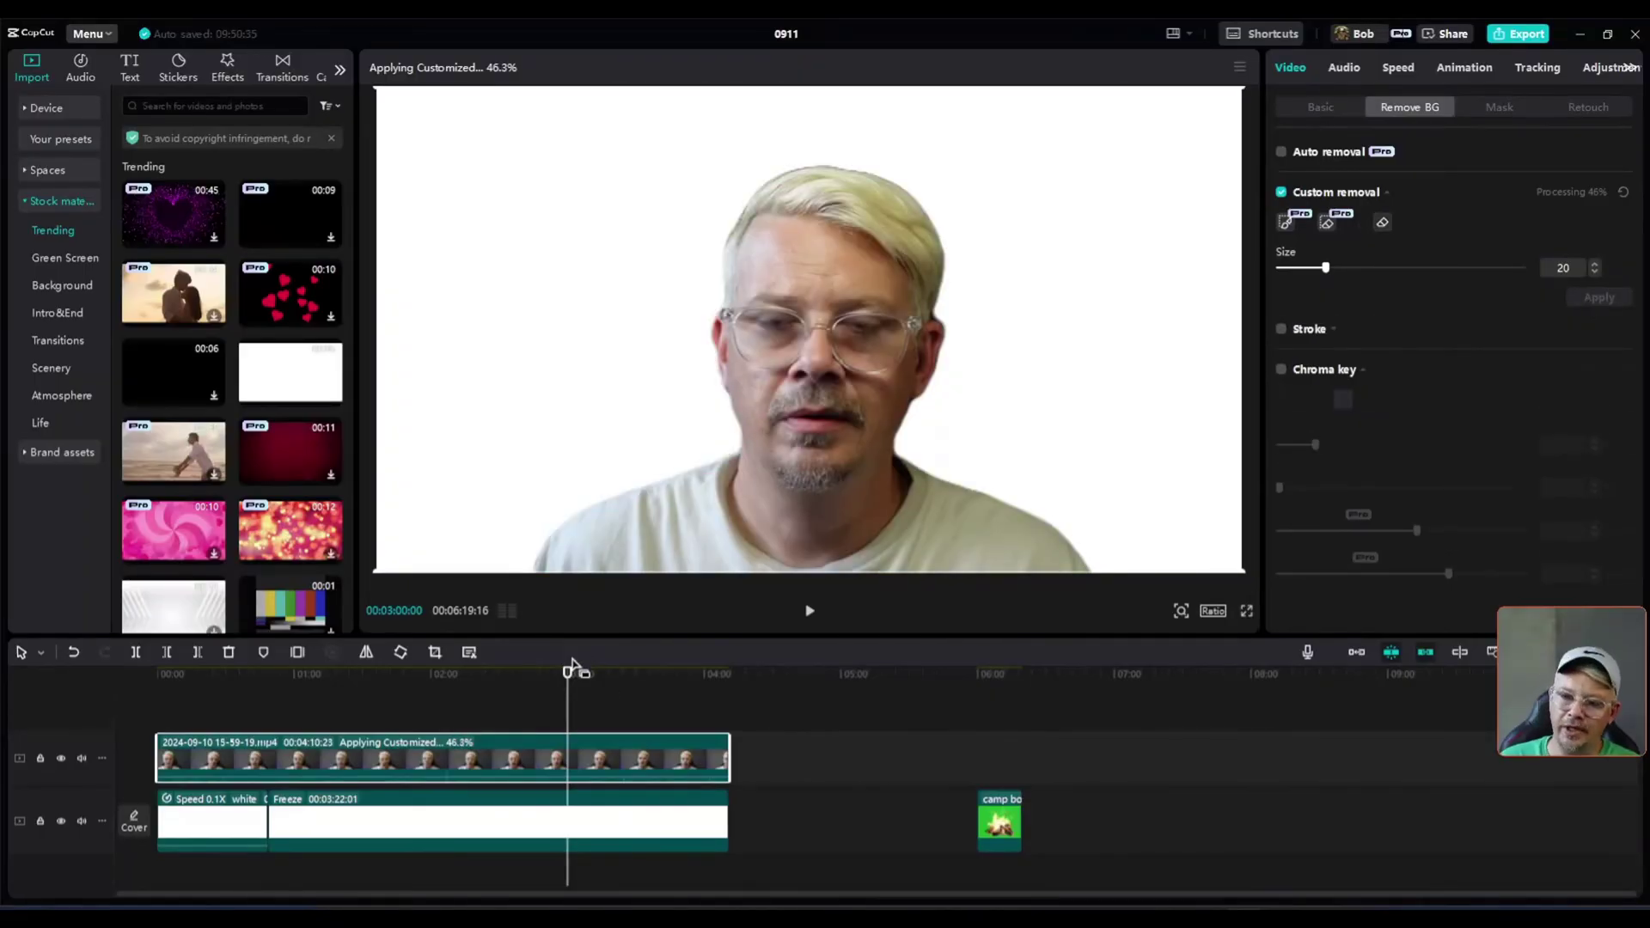
{"action": "left_click", "coordinate": [566, 675]}
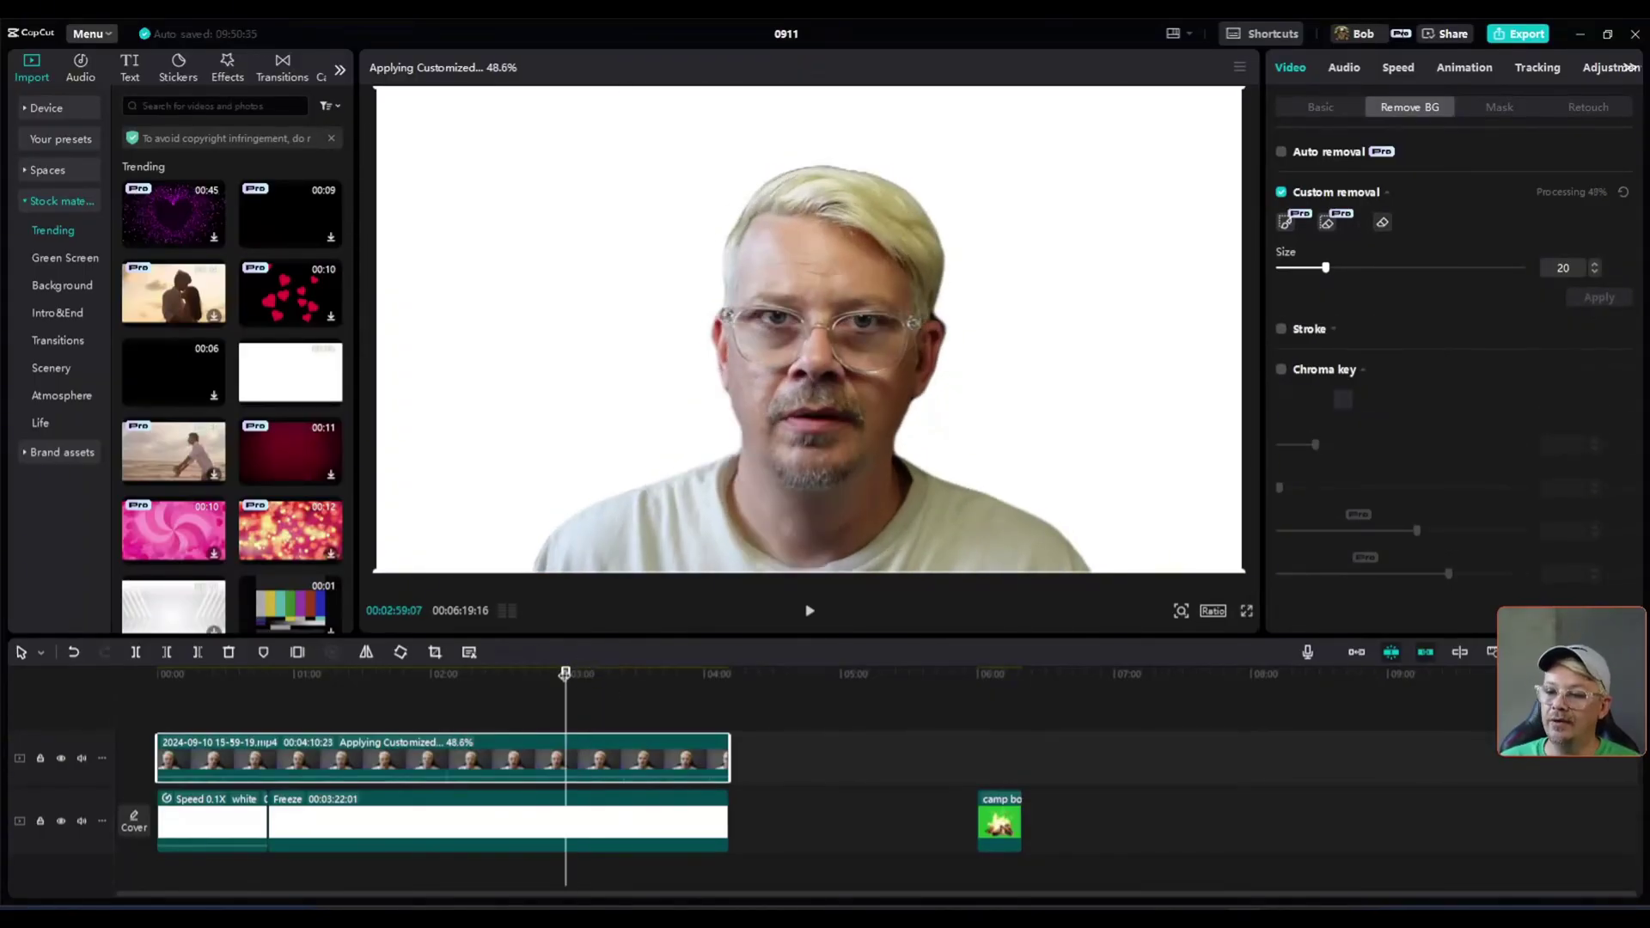
{"action": "left_click", "coordinate": [572, 674]}
{"action": "left_click", "coordinate": [605, 674]}
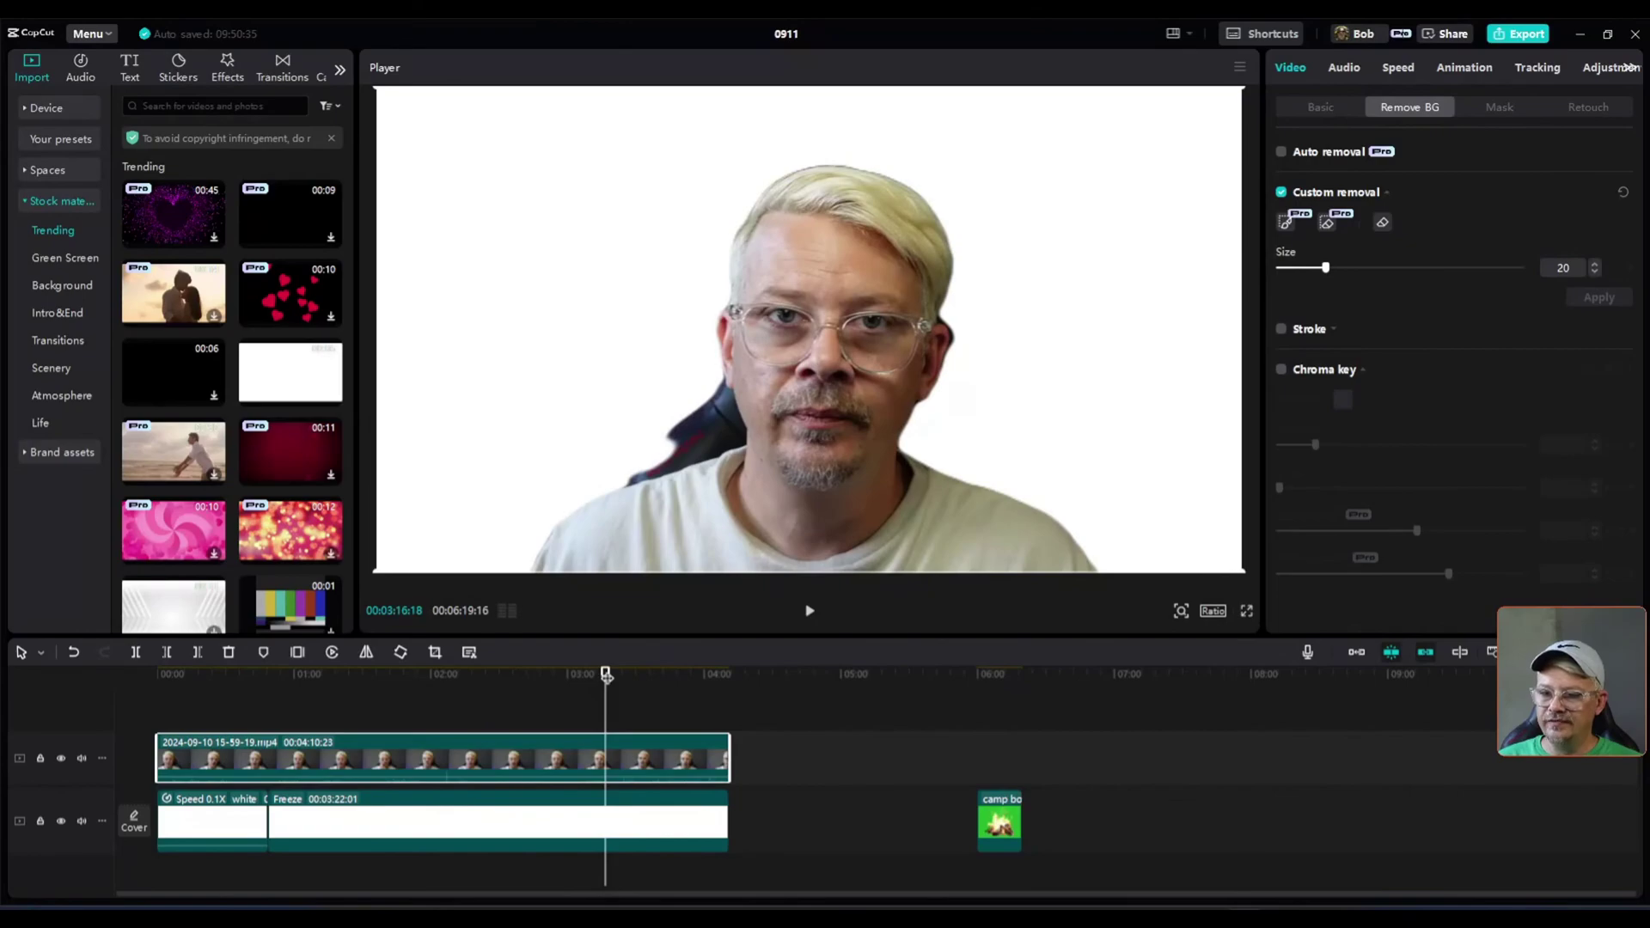
At 03:34, use the Smart eraser on the leftover chair edge beside the presenter's shoulder.
{"action": "left_click_drag", "start_coordinate": [606, 675], "coordinate": [630, 699]}
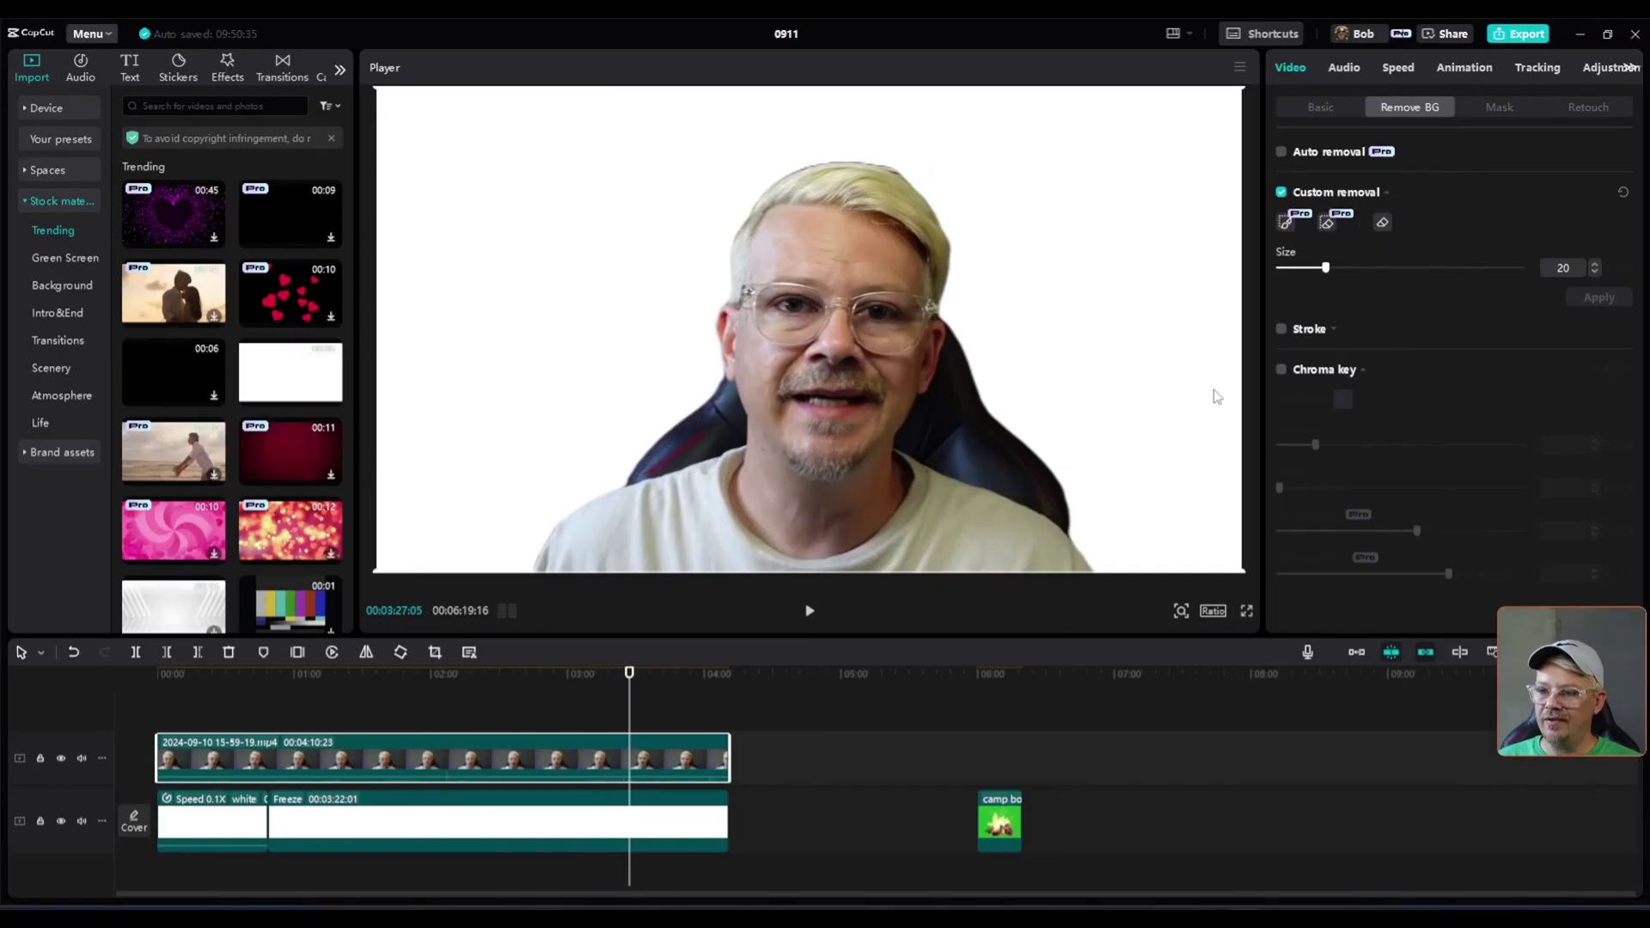
{"action": "left_click", "coordinate": [548, 691]}
{"action": "left_click_drag", "start_coordinate": [558, 691], "coordinate": [646, 688]}
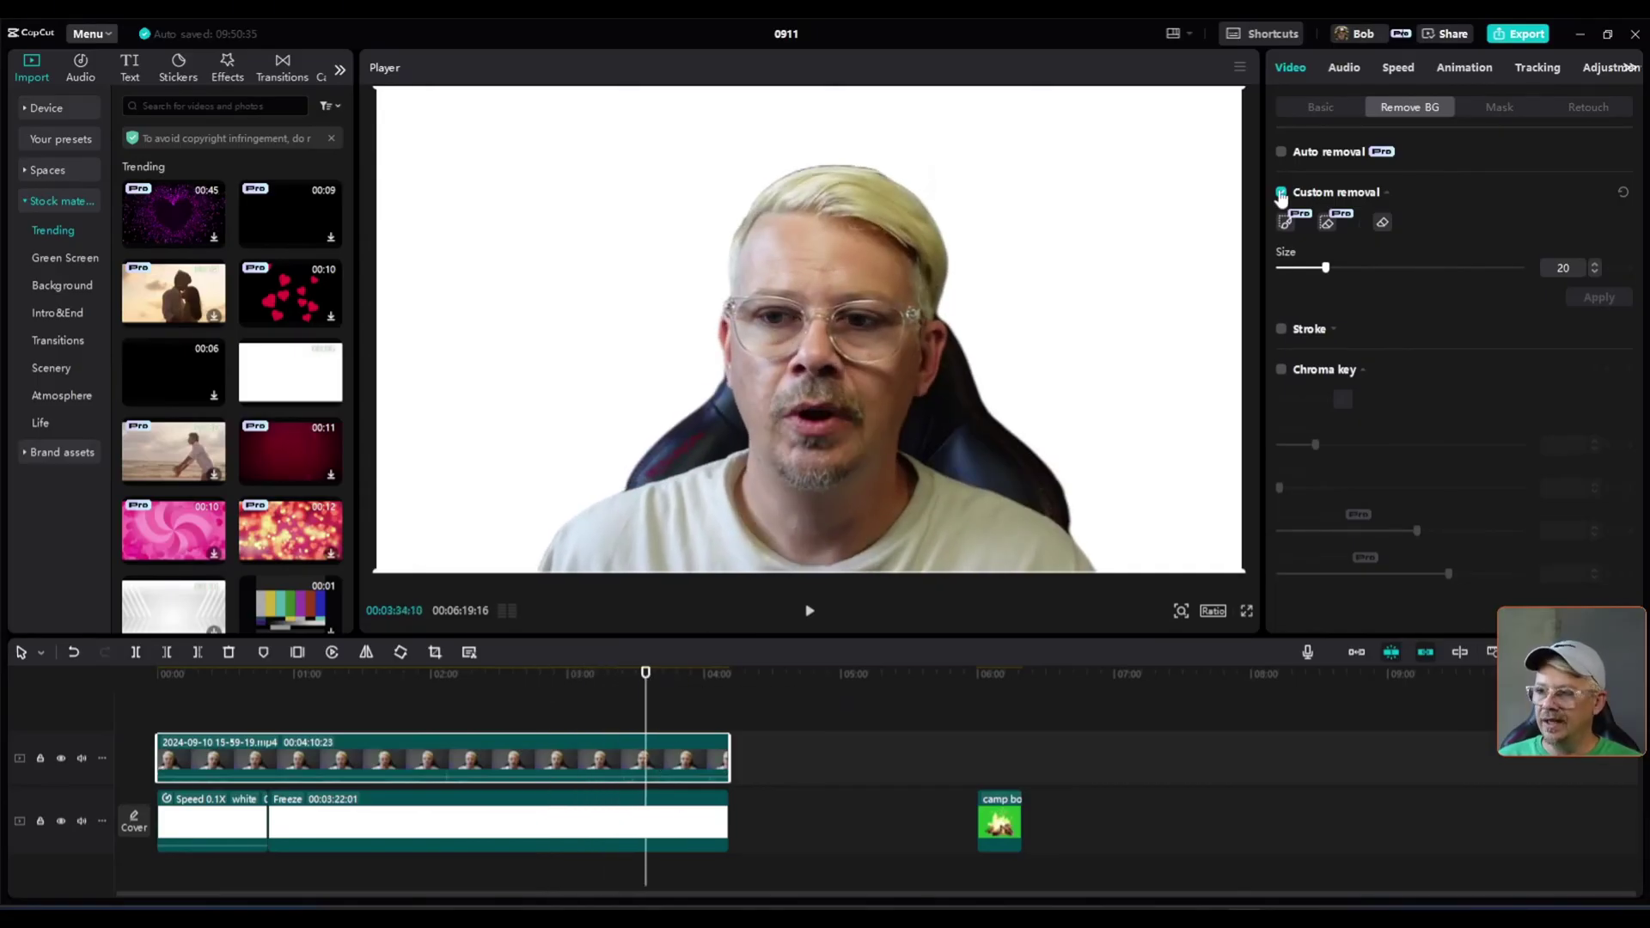
{"action": "left_click", "coordinate": [1329, 224]}
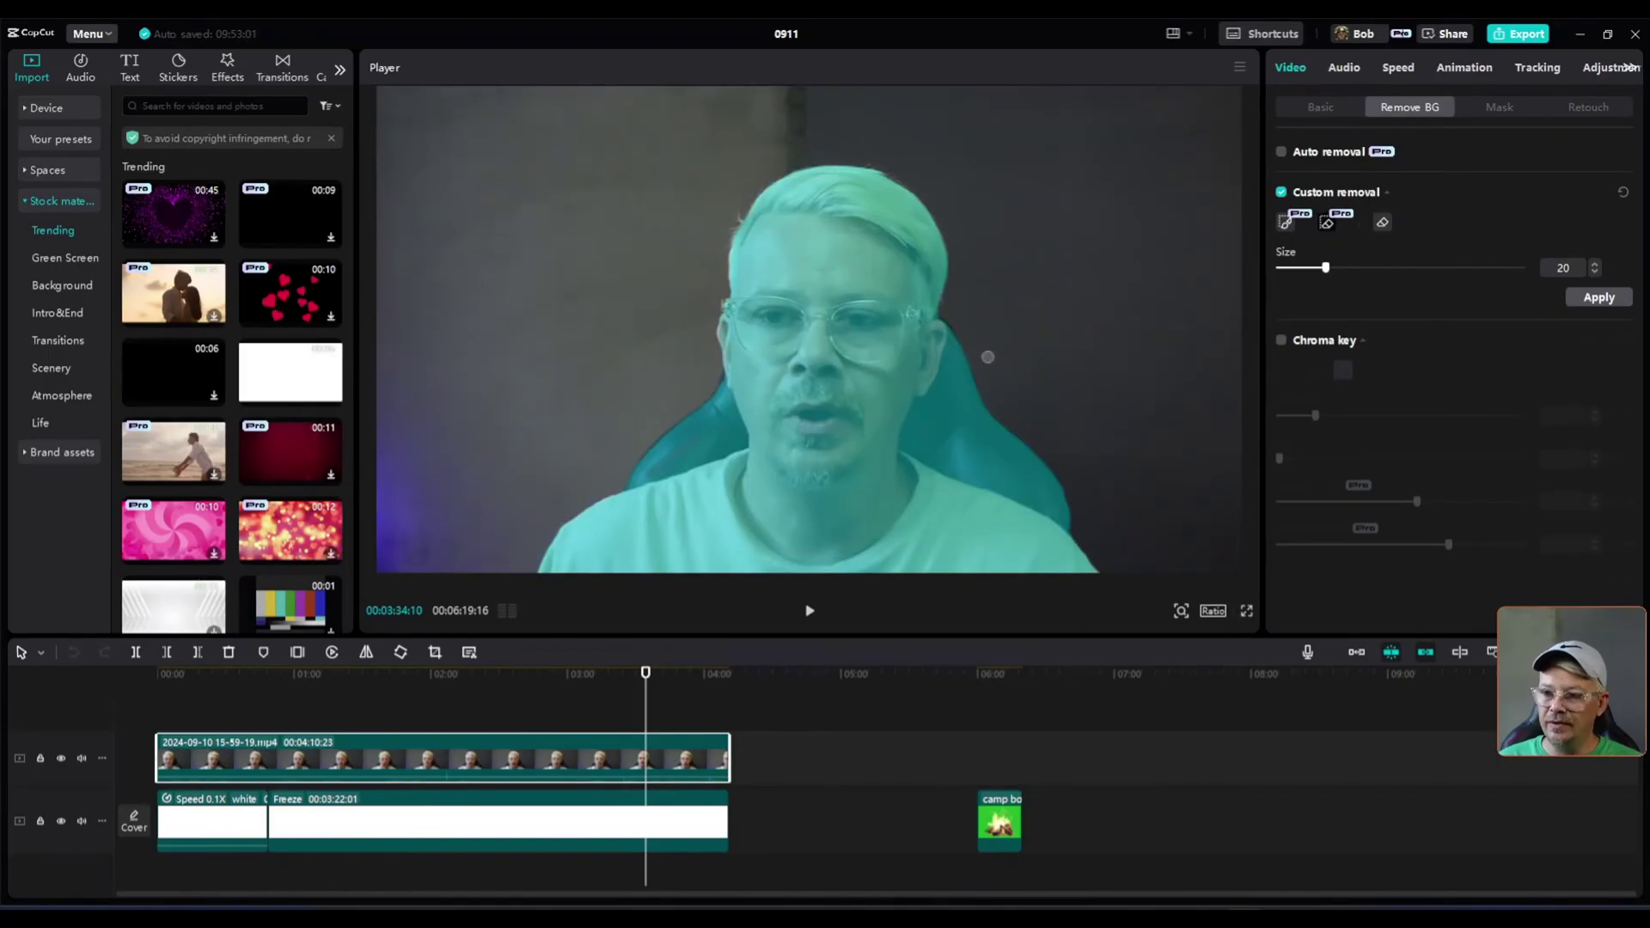
{"action": "mouse_move", "coordinate": [955, 353]}
{"action": "left_mouse_down"}
{"action": "mouse_move", "coordinate": [932, 439]}
{"action": "mouse_move", "coordinate": [1053, 487]}
{"action": "left_mouse_up"}
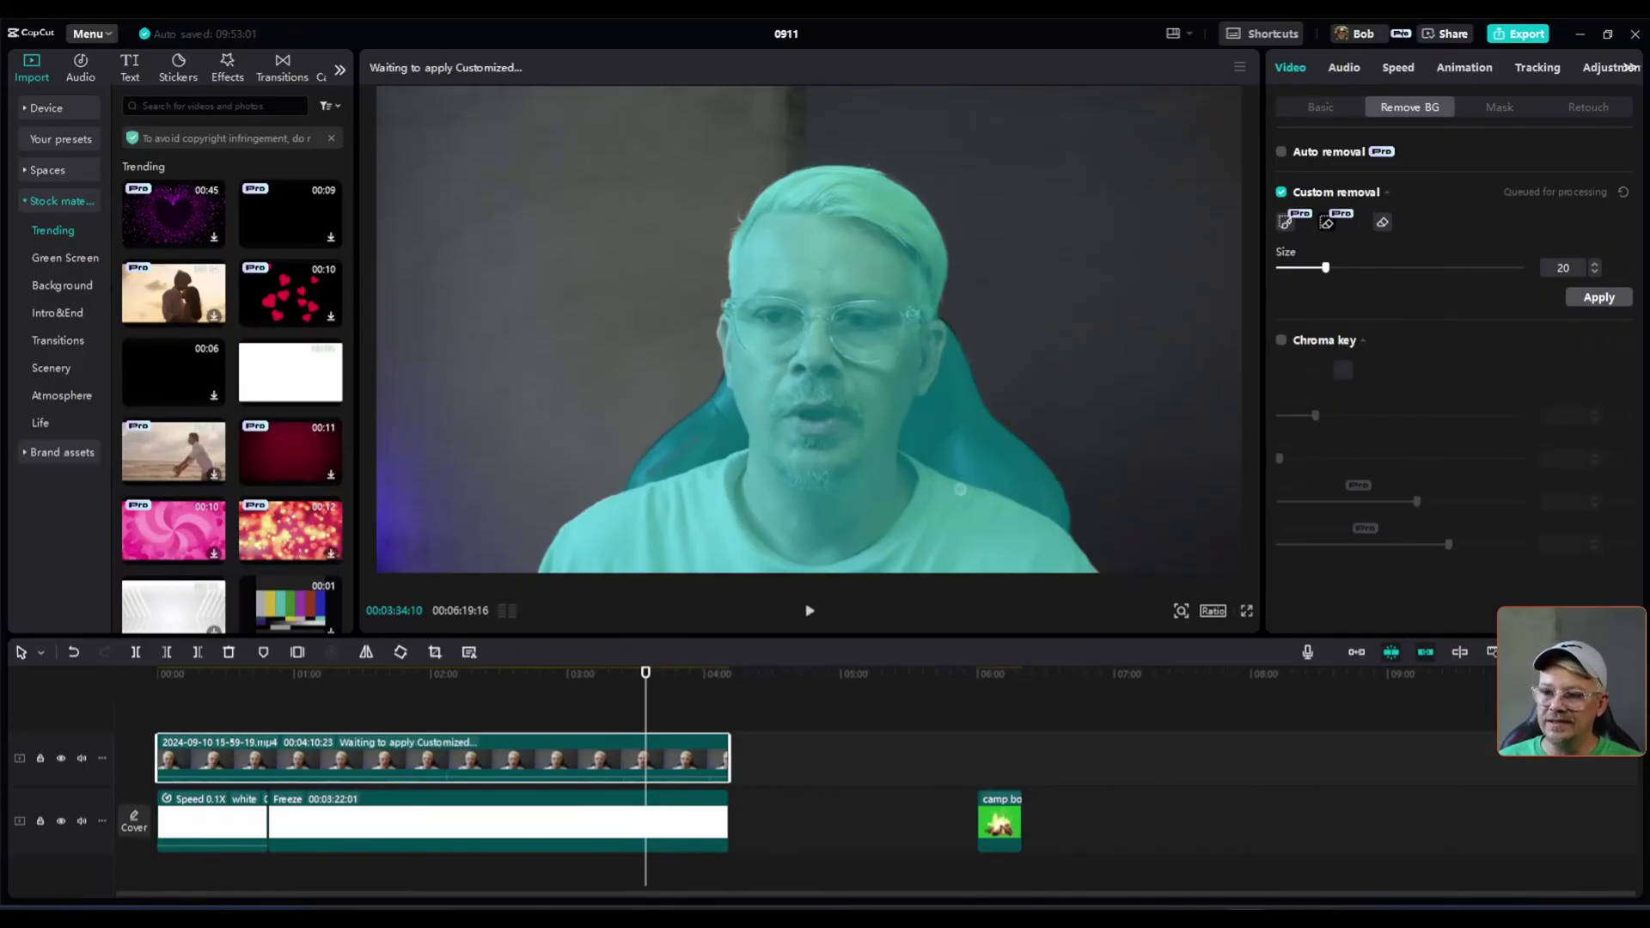
{"action": "mouse_move", "coordinate": [716, 388]}
{"action": "left_mouse_down"}
{"action": "mouse_move", "coordinate": [728, 438]}
{"action": "mouse_move", "coordinate": [634, 466]}
{"action": "left_mouse_up"}
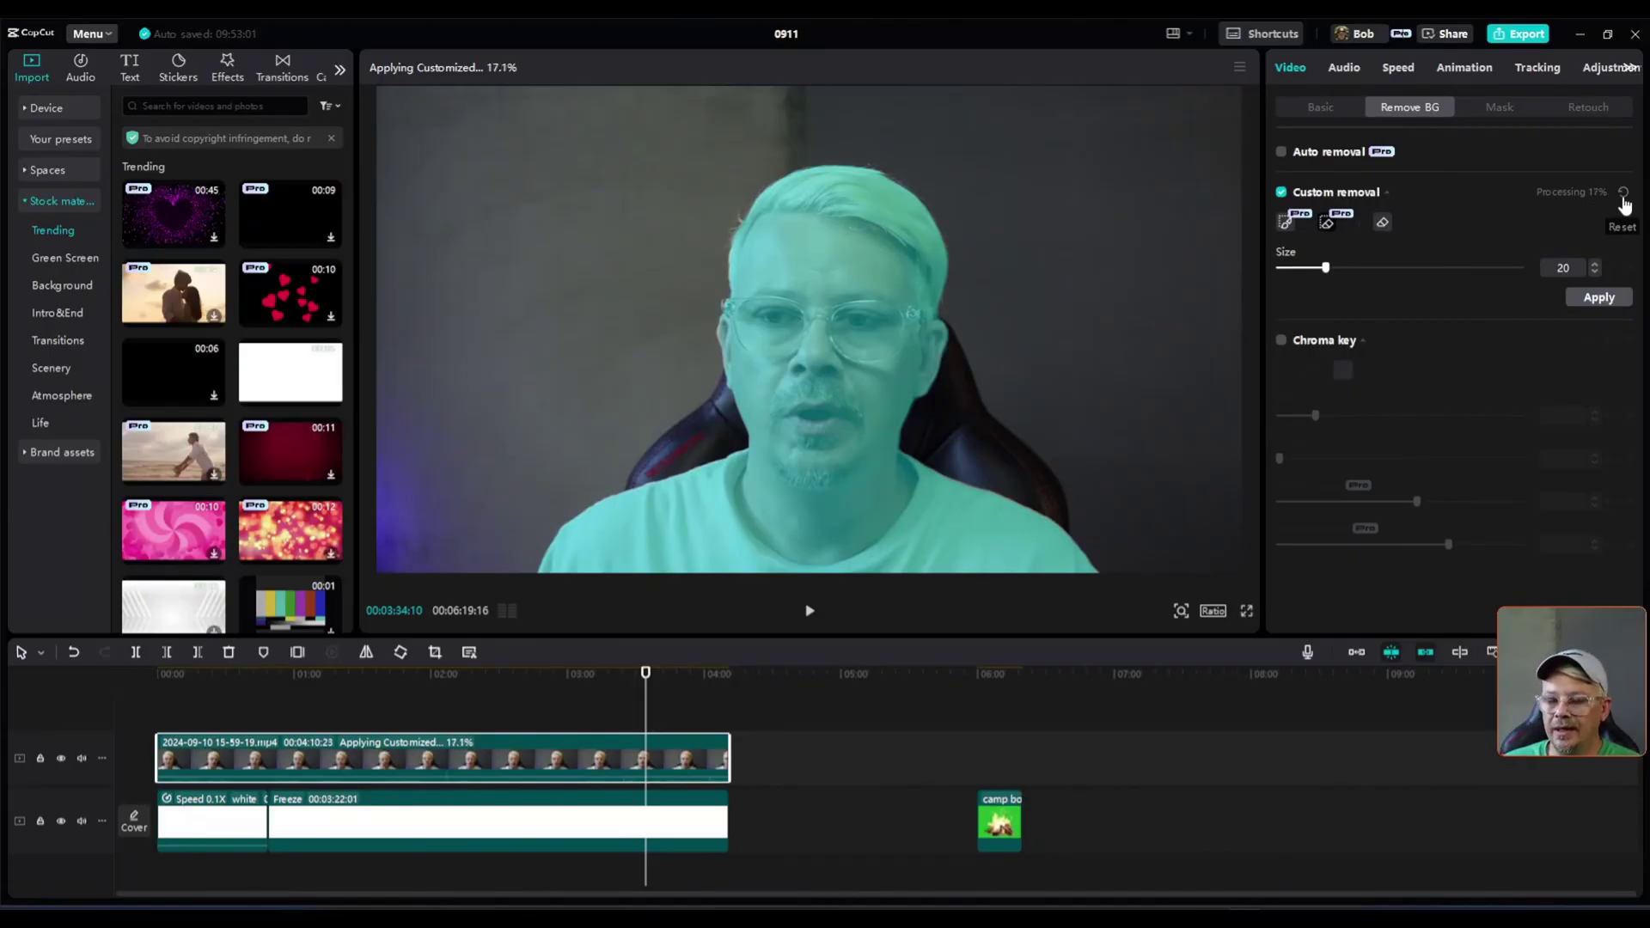
Reapply the custom removal, check the cutout, and return to the start of the video.
{"action": "left_click", "coordinate": [1604, 301]}
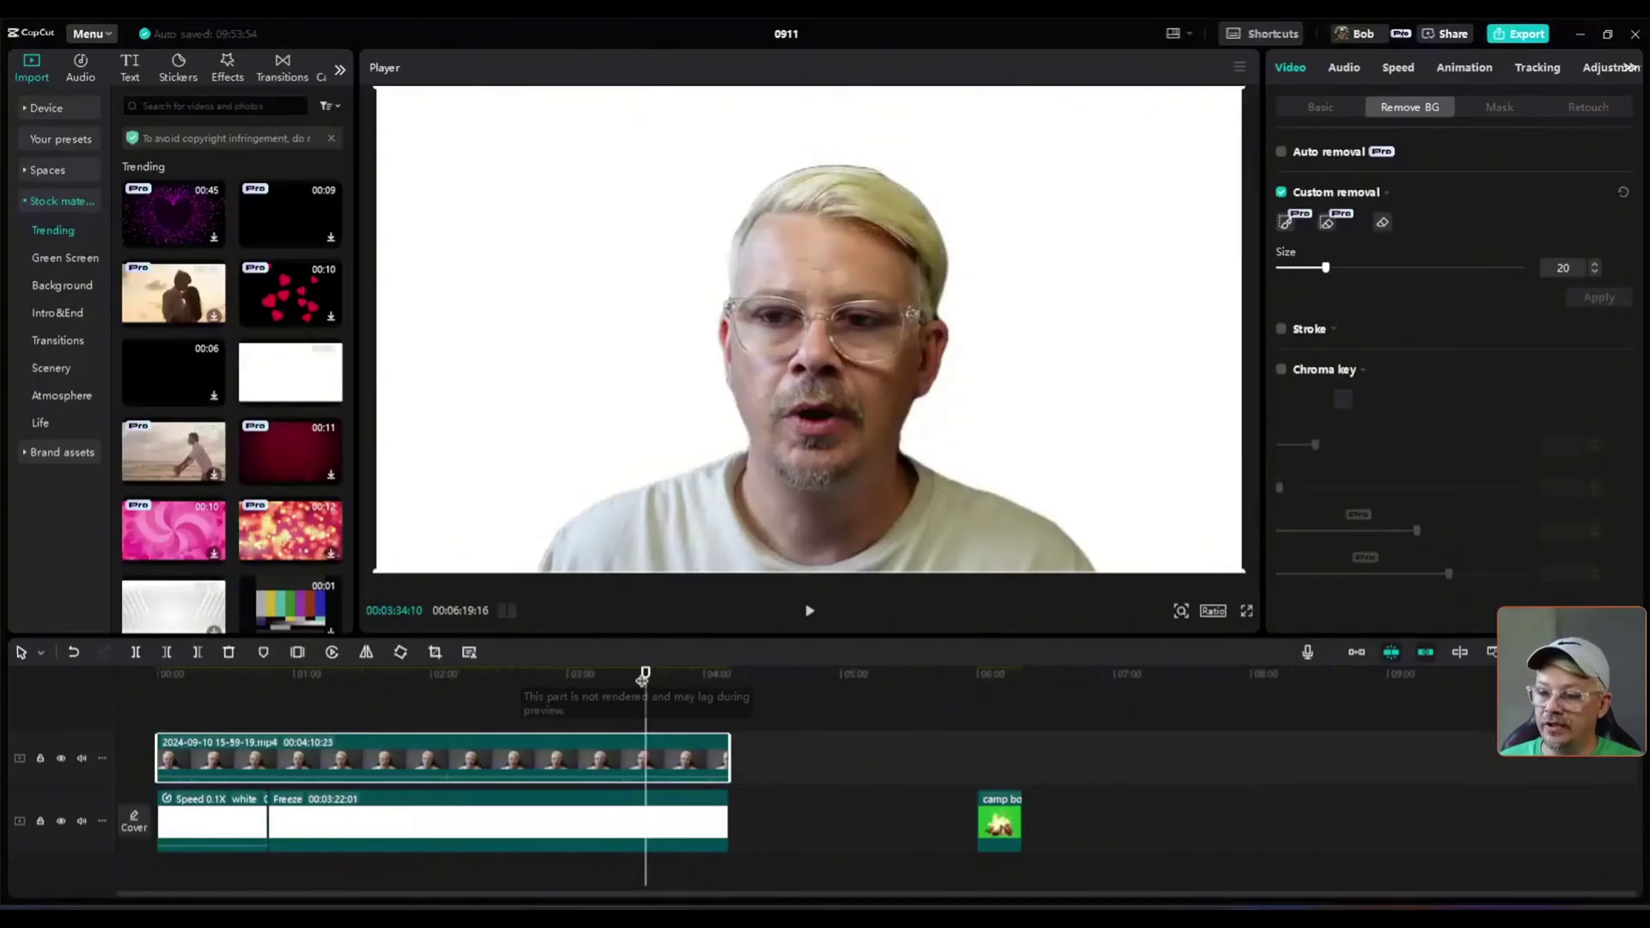
{"action": "mouse_move", "coordinate": [646, 677]}
{"action": "left_mouse_down"}
{"action": "mouse_move", "coordinate": [575, 681]}
{"action": "mouse_move", "coordinate": [640, 679]}
{"action": "left_mouse_up"}
{"action": "key", "text": "Home"}
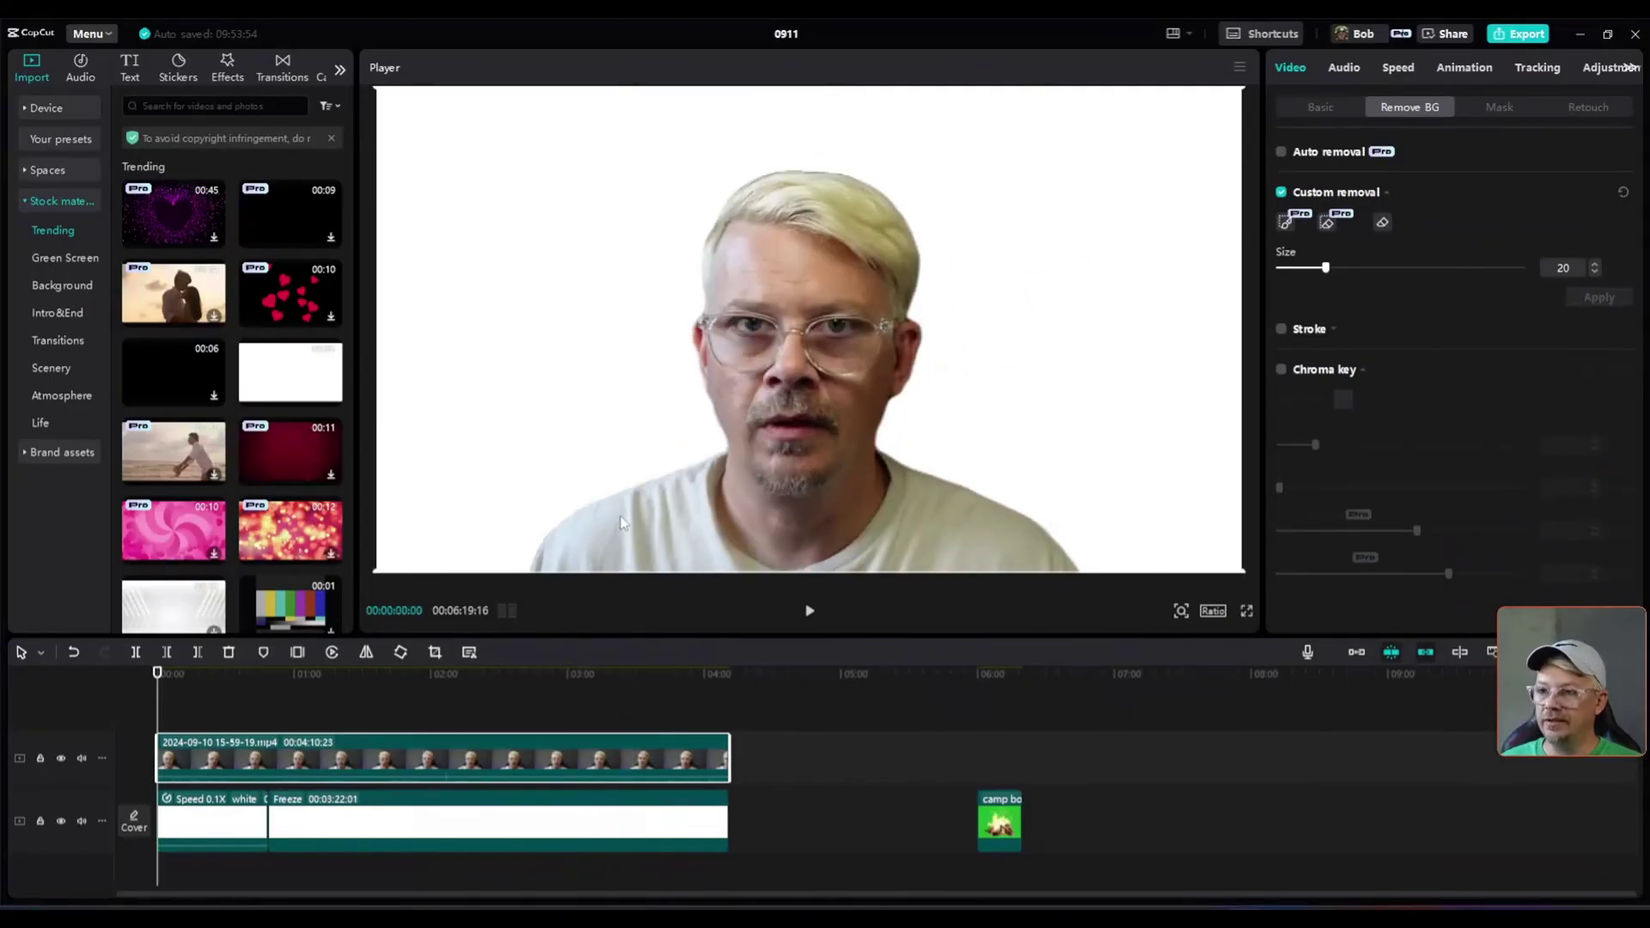
Turn off visibility of the lower white background track to show black behind the presenter.
{"action": "left_click", "coordinate": [61, 822]}
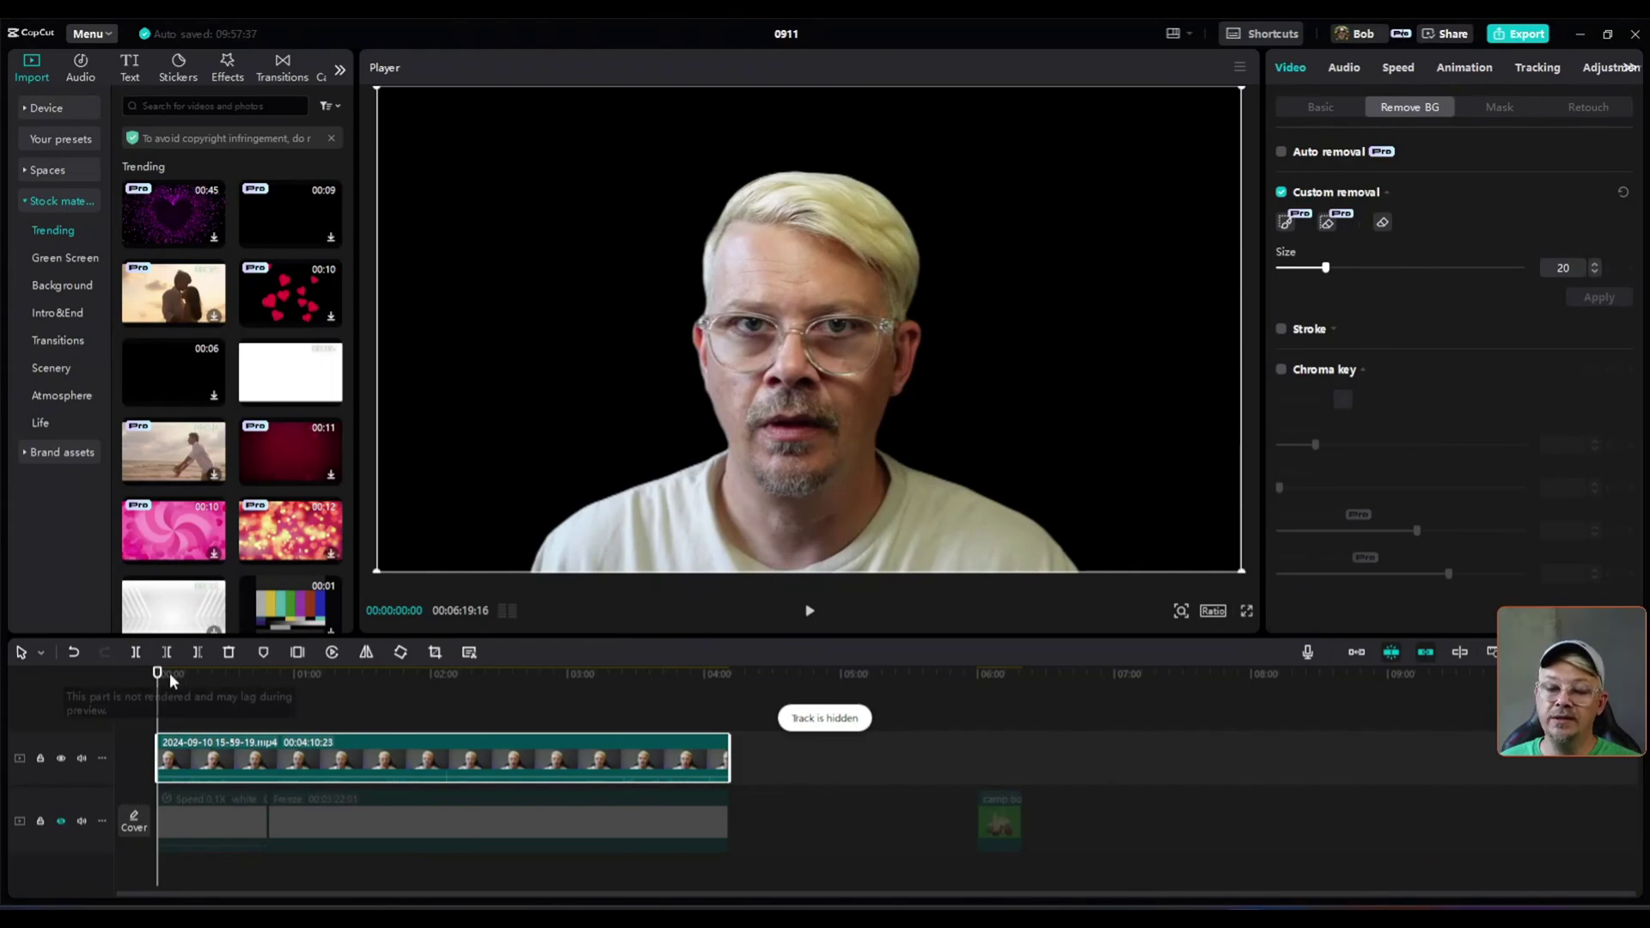